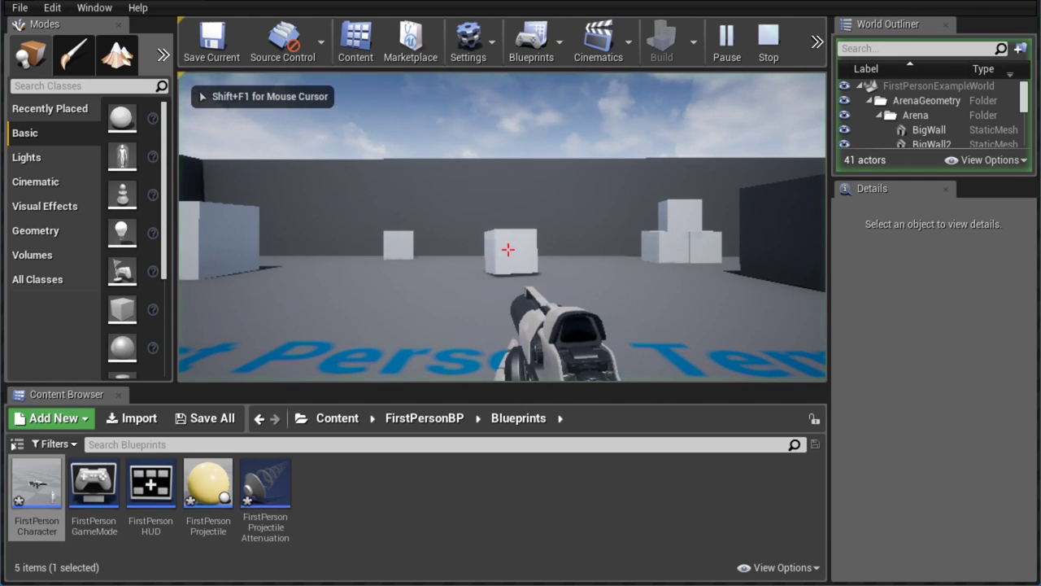
Fire several projectiles at the cubes in the running play session to hear the finished sound effect
click(507, 248)
click(508, 249)
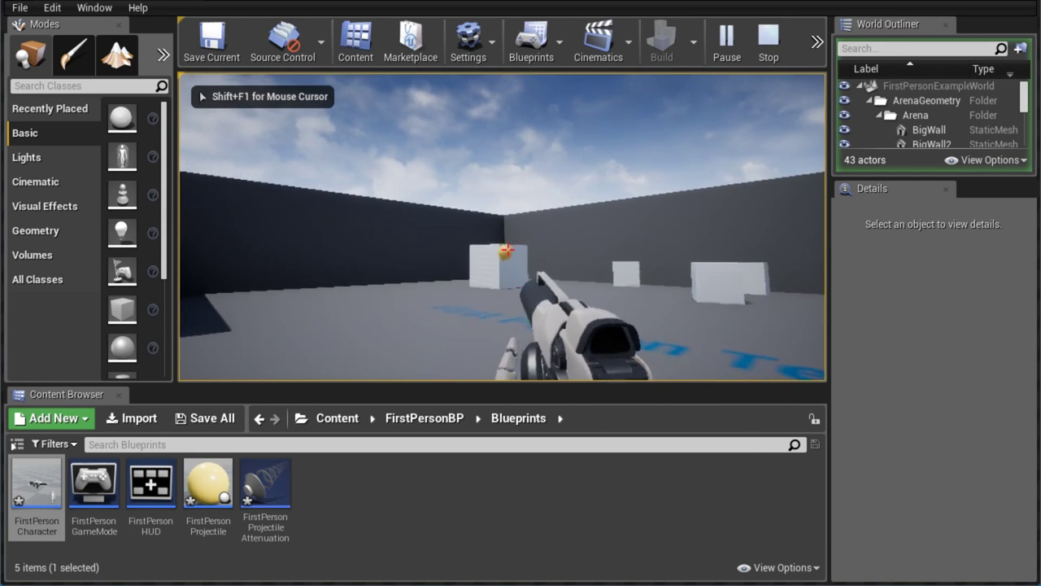
click(508, 249)
click(507, 249)
click(508, 249)
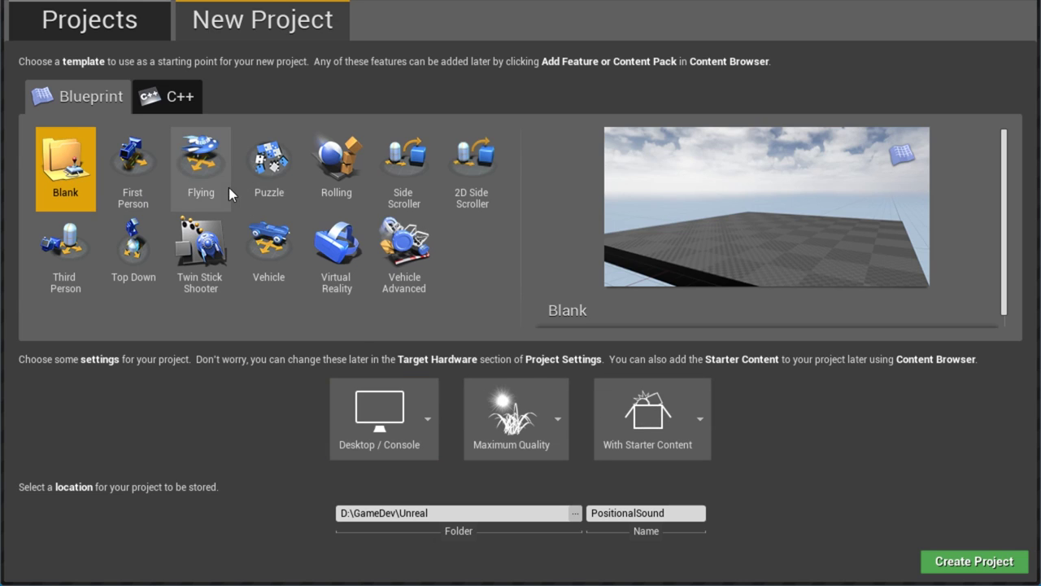
Create a First Person Blueprint project named PositionalSound, with Scalable 3D or 2D quality and starter content
click(138, 168)
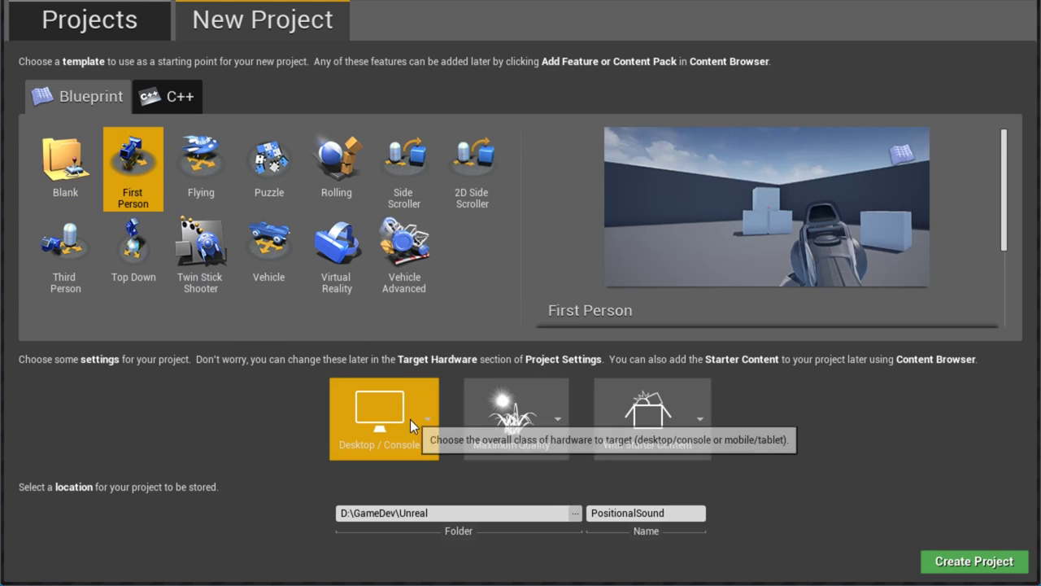
click(547, 431)
click(600, 489)
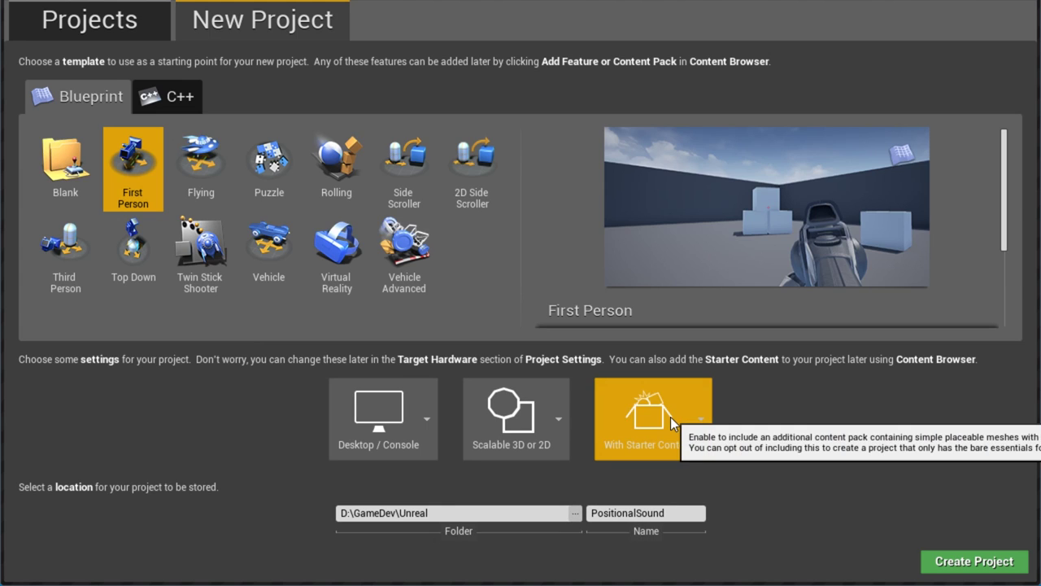
click(689, 514)
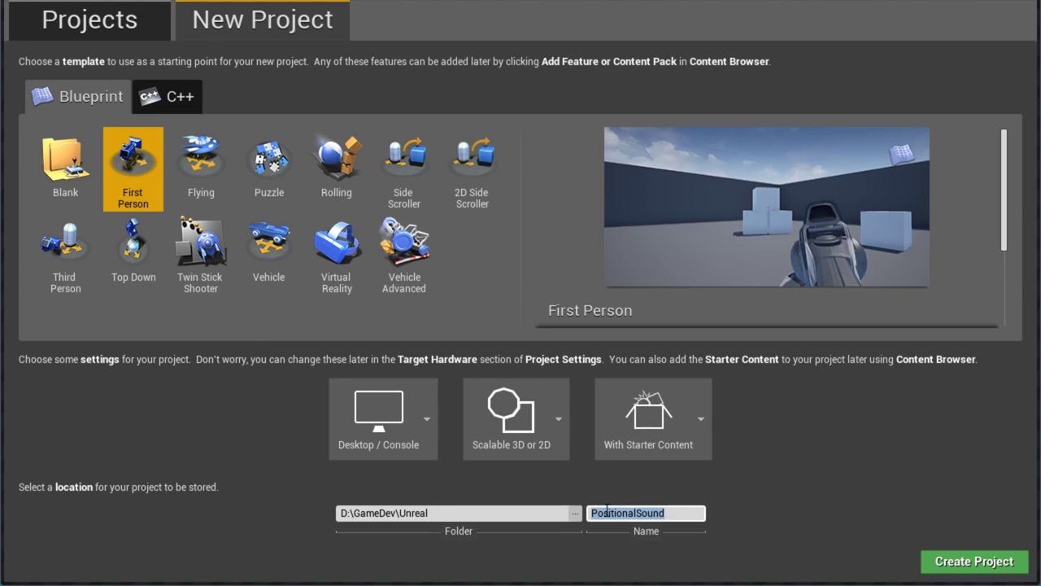
click(964, 561)
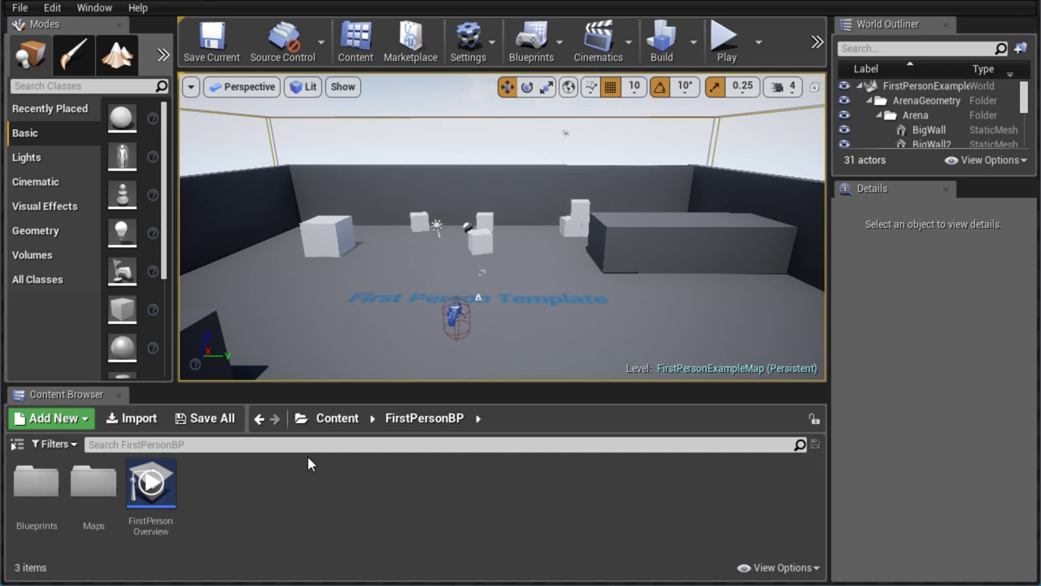
Open the FirstPersonProjectile blueprint from the Blueprints folder to view its event graph
double_click(50, 487)
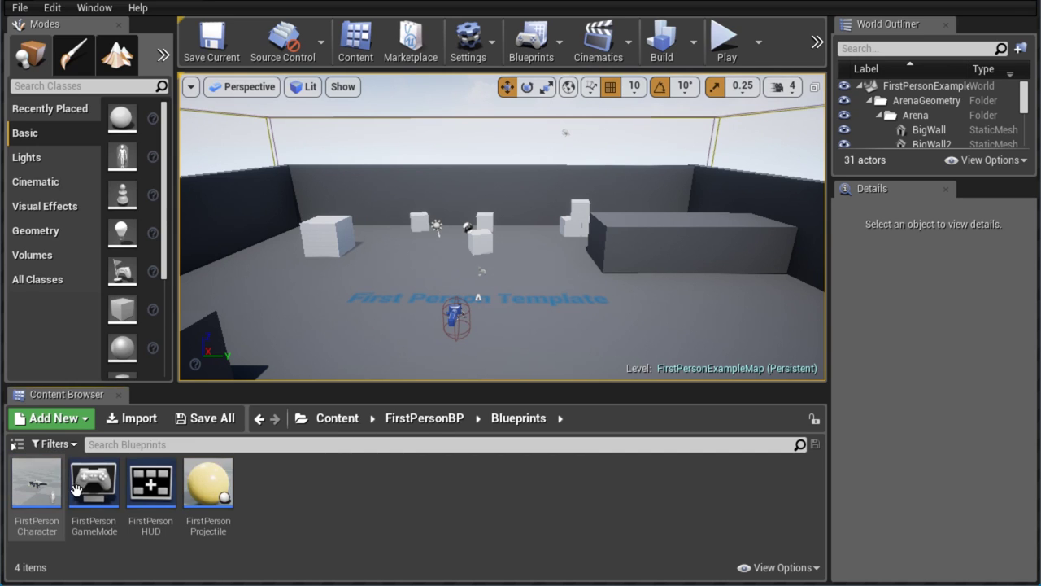
double_click(222, 478)
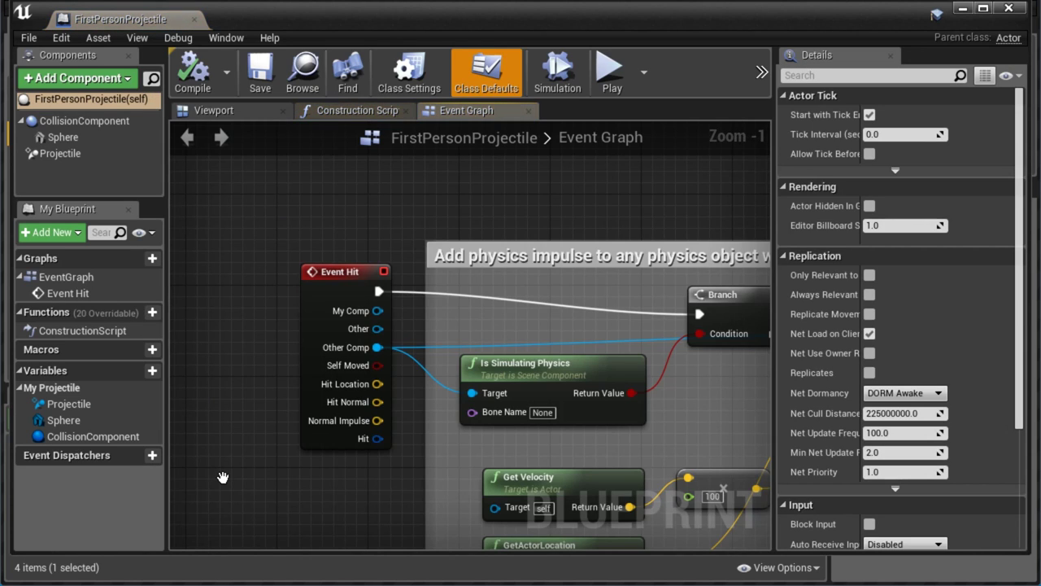
mouse_move(330, 213)
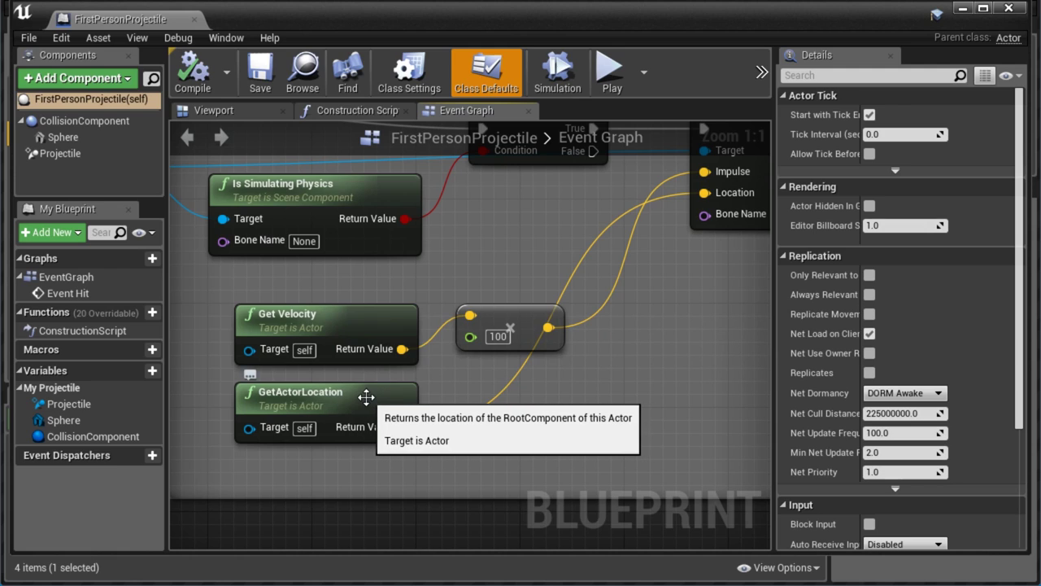
Add a Spawn Sound at Location node and place it below the Add Impulse at Location node
click(529, 308)
right_drag(541, 309, 144, 406)
click(609, 329)
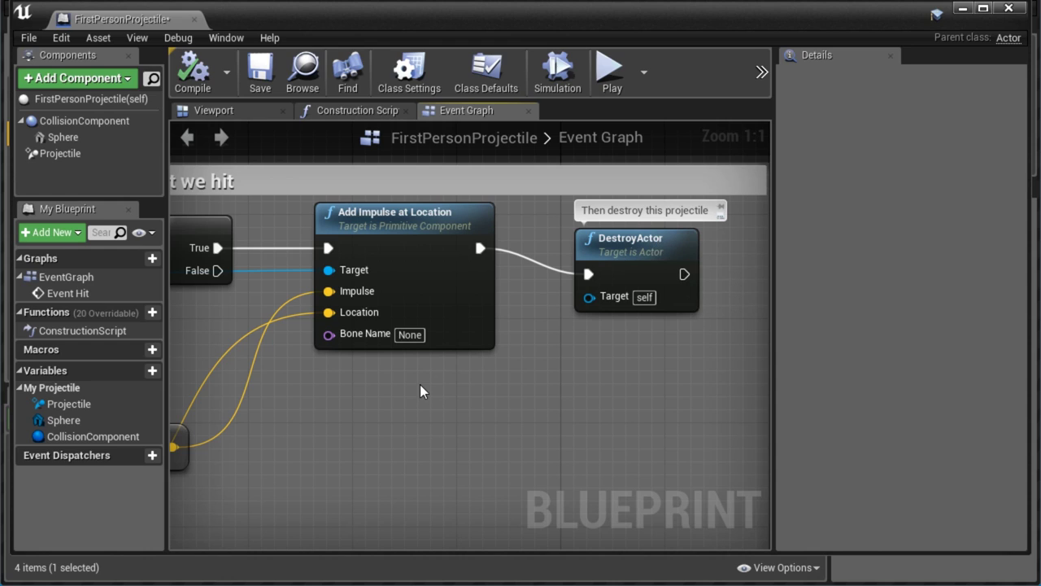
right_click(505, 206)
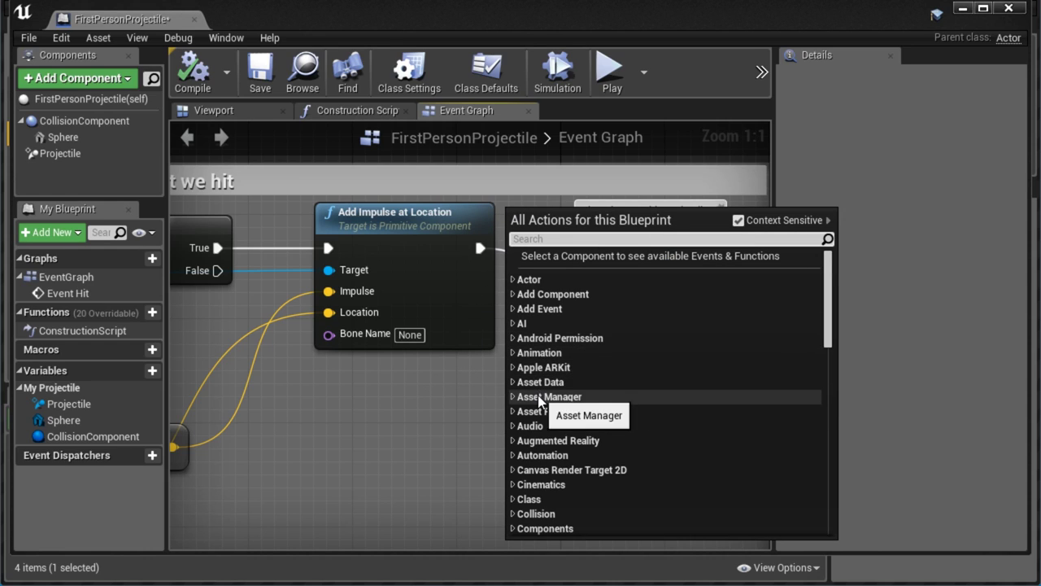
click(514, 427)
scroll(602, 342, down, 8)
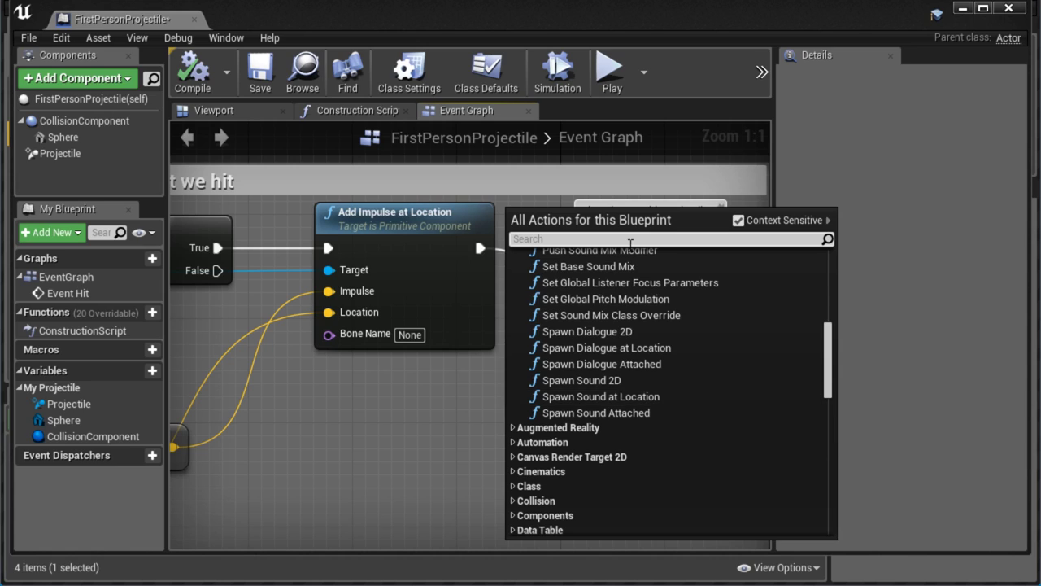
text(spaw)
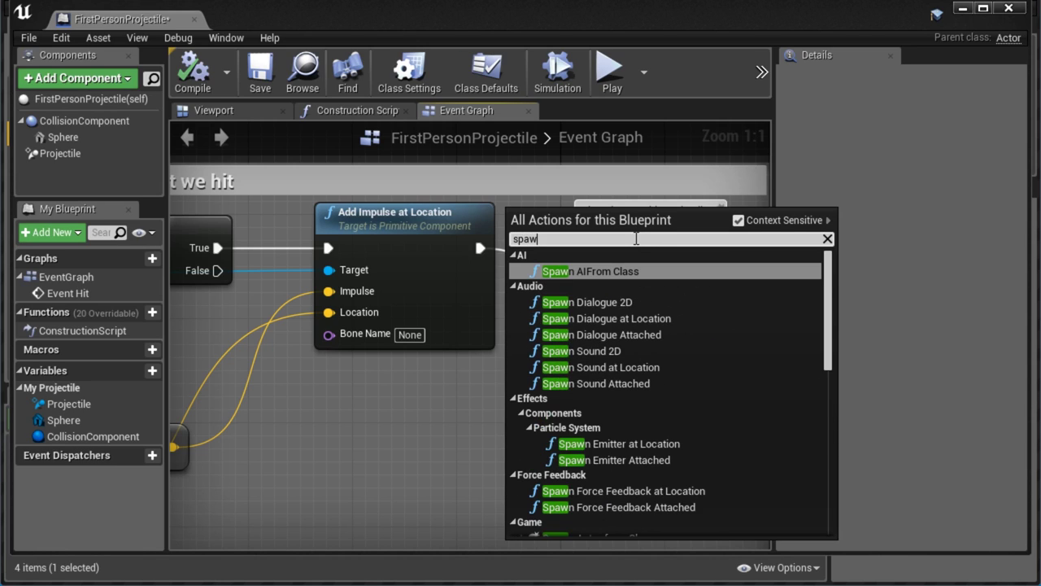
text(nsoundatl)
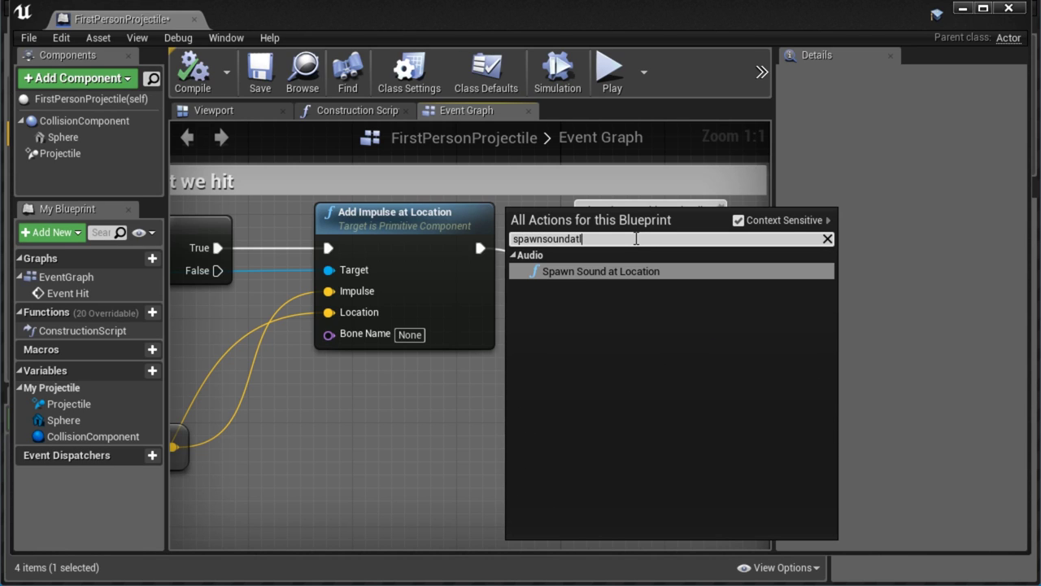
text(ocation)
key(Return)
drag(563, 215, 367, 380)
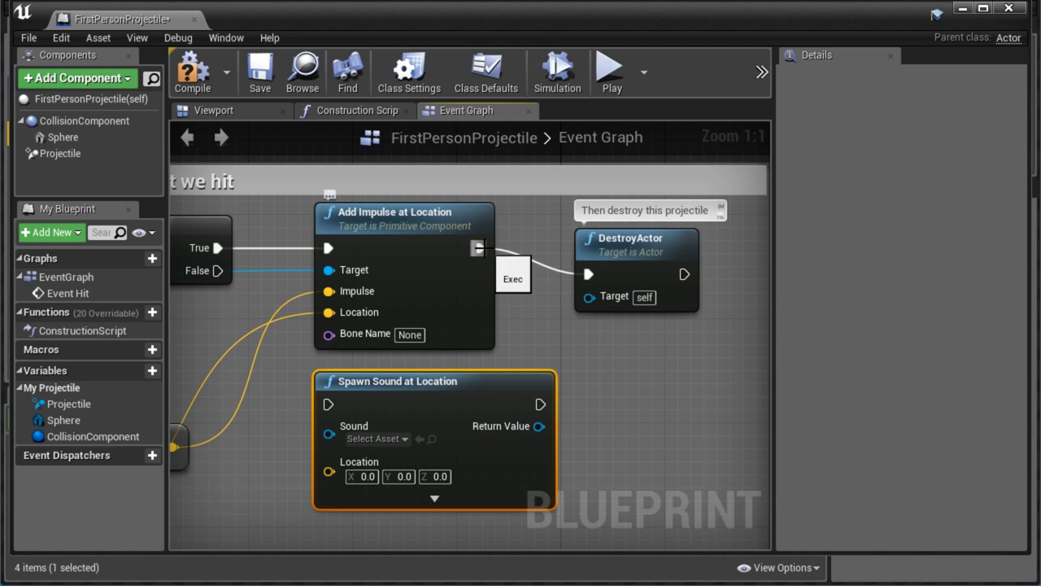
Wire the execution flow from Add Impulse at Location through Spawn Sound at Location to DestroyActor
drag(478, 248, 327, 406)
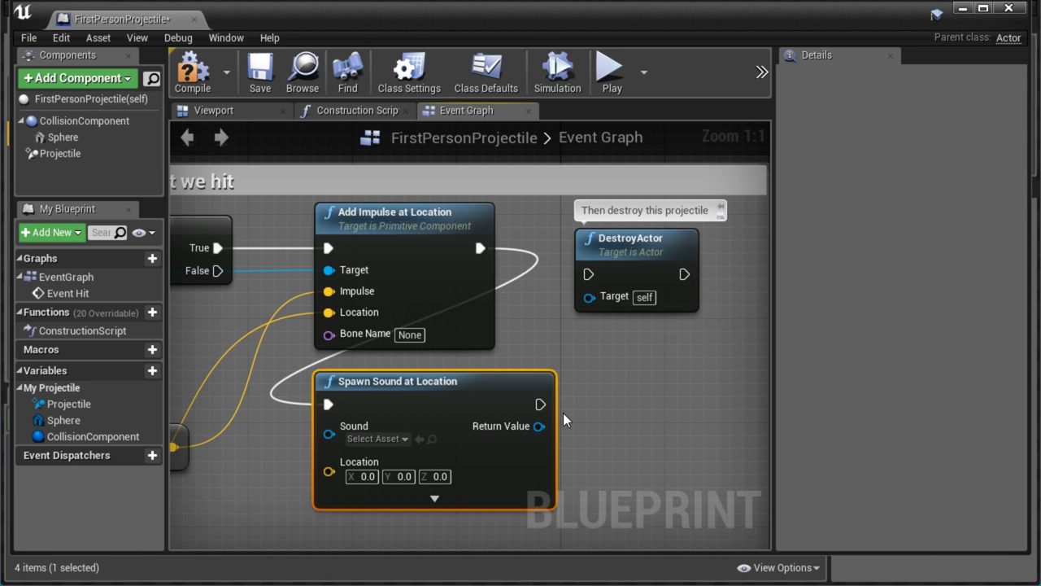
drag(540, 405, 611, 391)
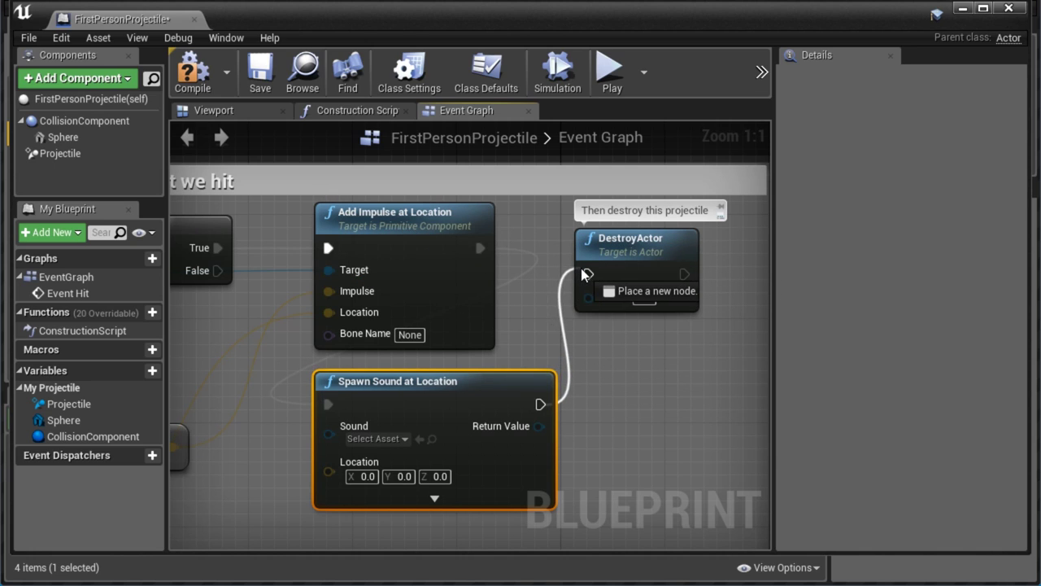
drag(457, 381, 511, 380)
Set the sound of the Spawn Sound at Location node to Explosion02
right_drag(510, 380, 522, 230)
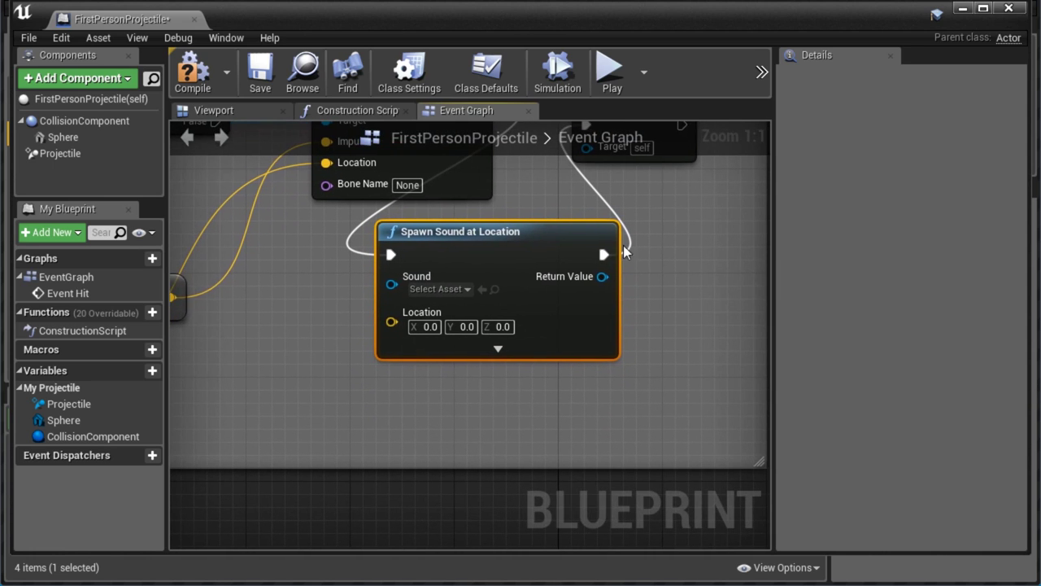
click(433, 290)
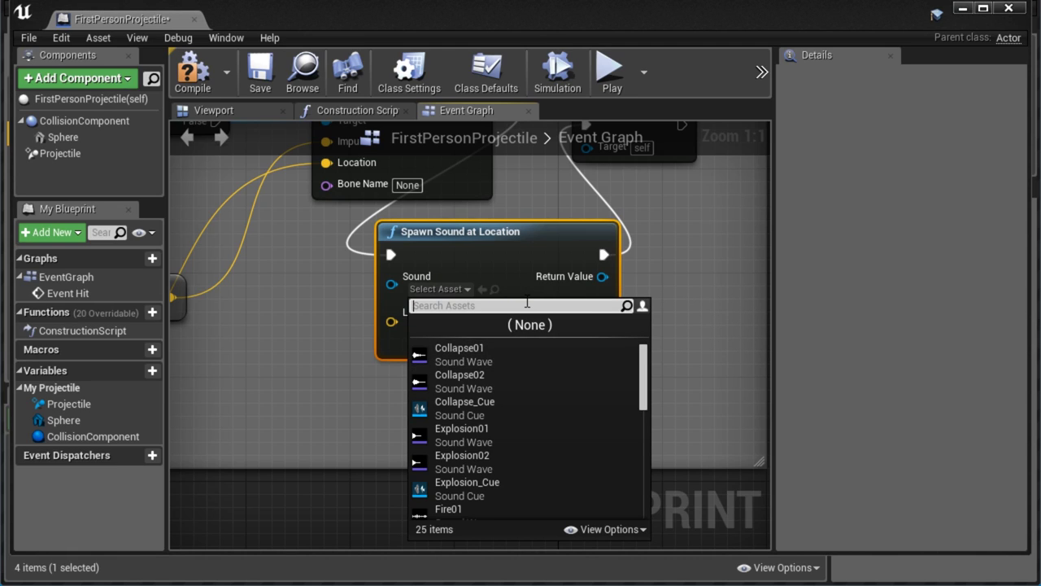
text(explosion)
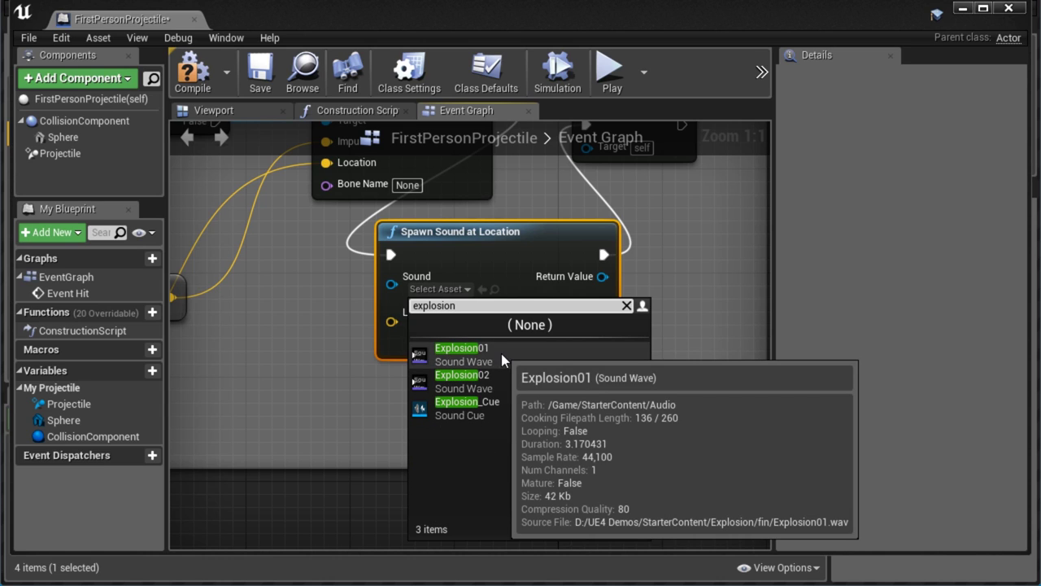
click(494, 376)
right_drag(494, 376, 527, 412)
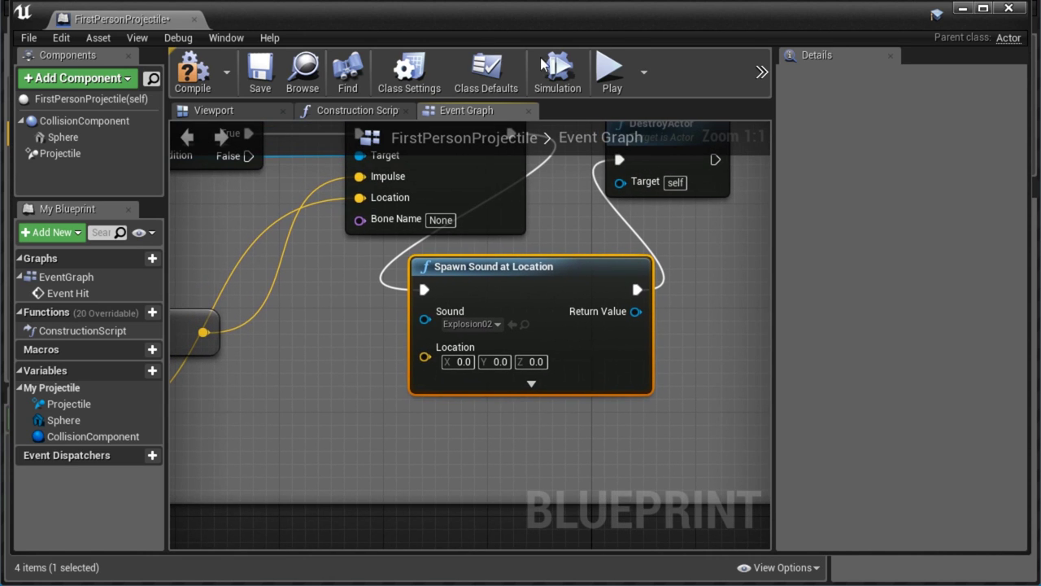
Play the level from the main editor, fire projectiles at cubes from near and far to test the sound, and stop the session
click(962, 12)
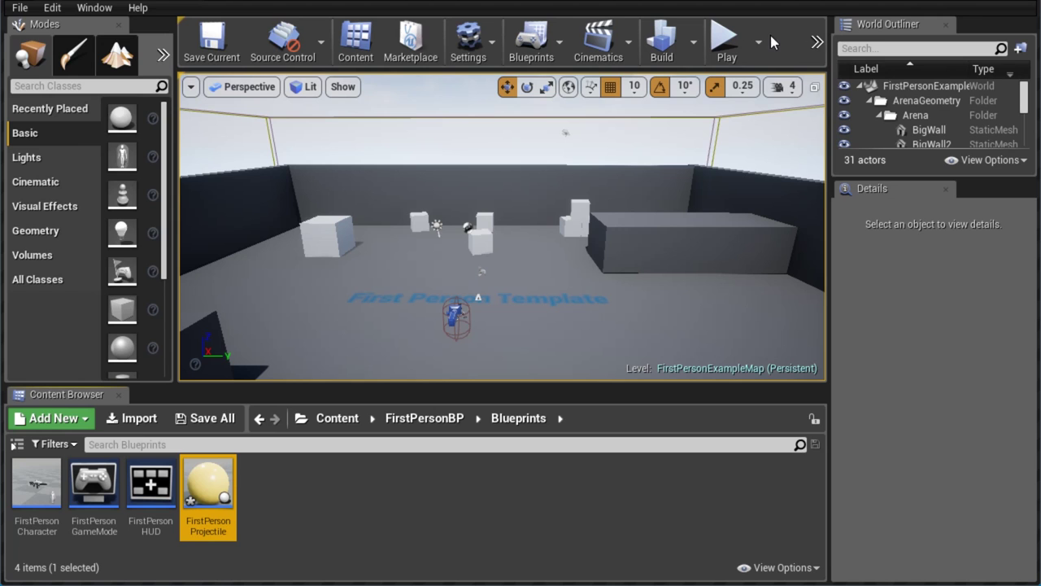
click(737, 52)
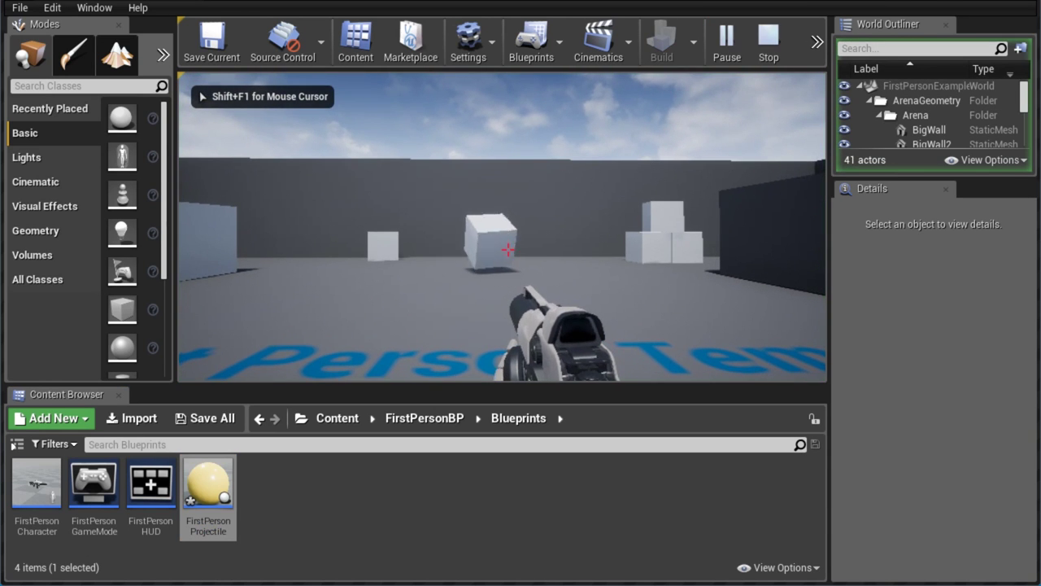
click(508, 250)
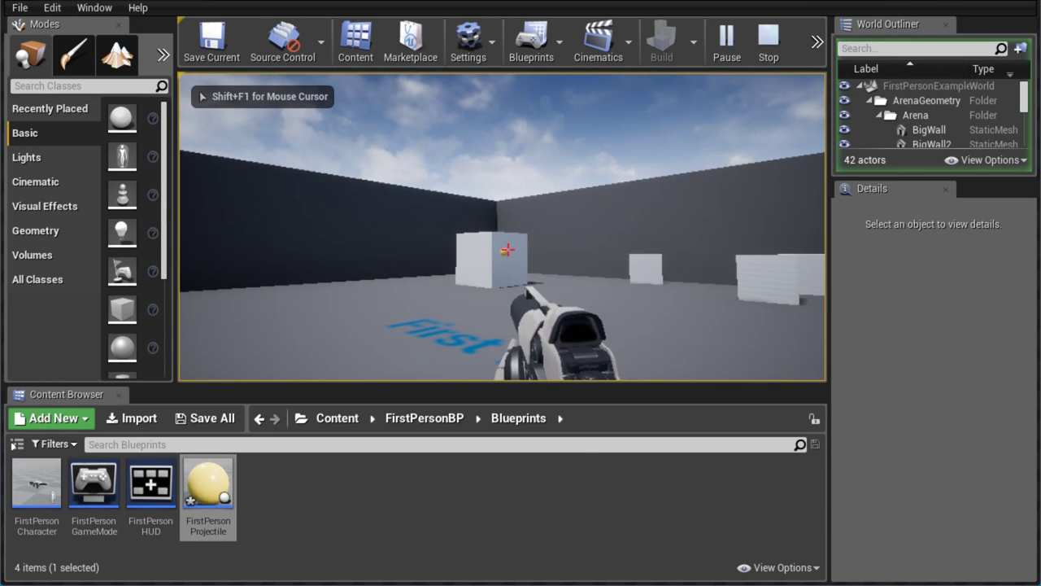
click(508, 250)
click(508, 250)
key(w)
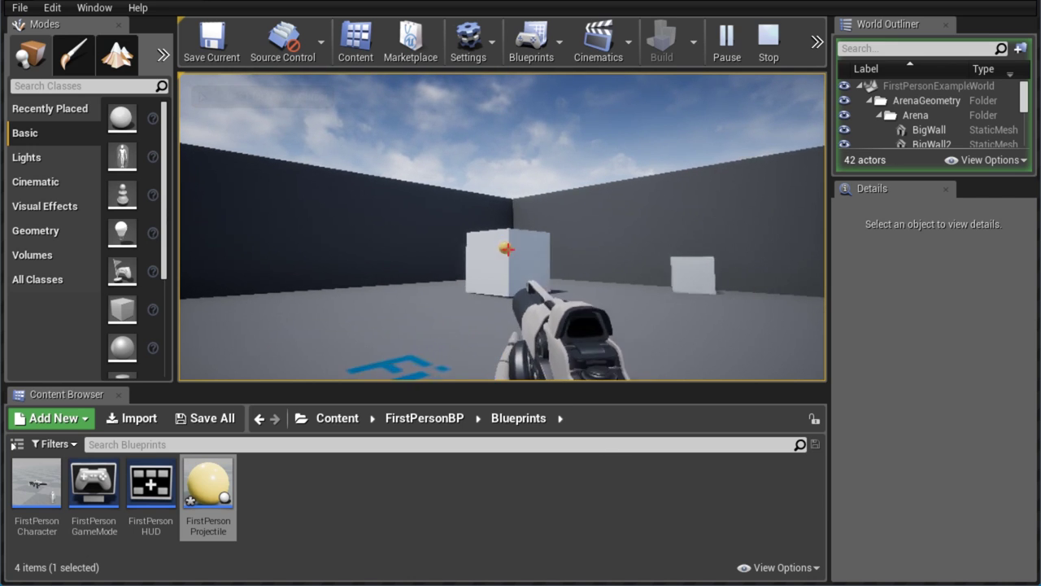
click(507, 250)
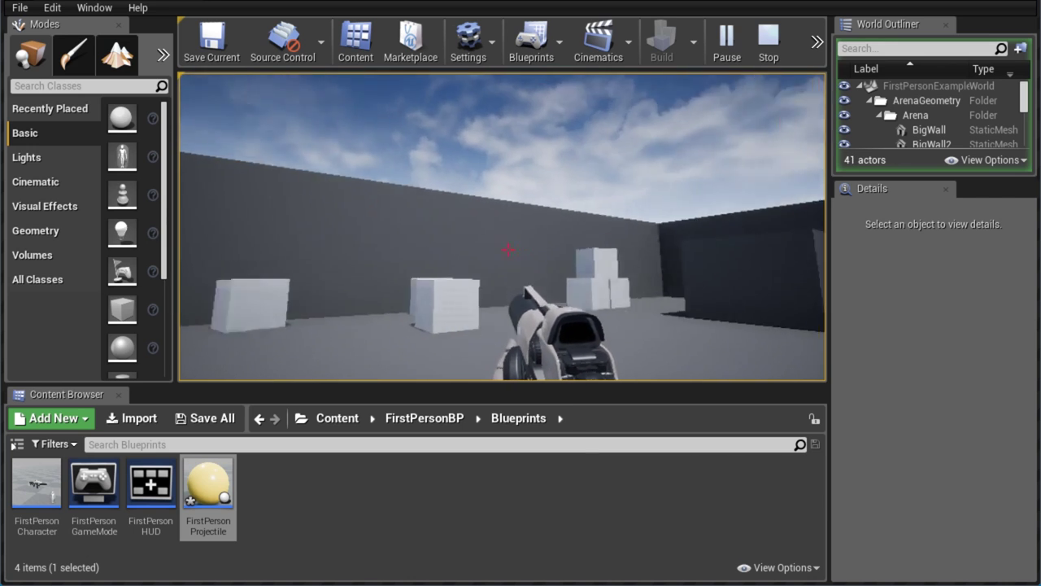
click(508, 250)
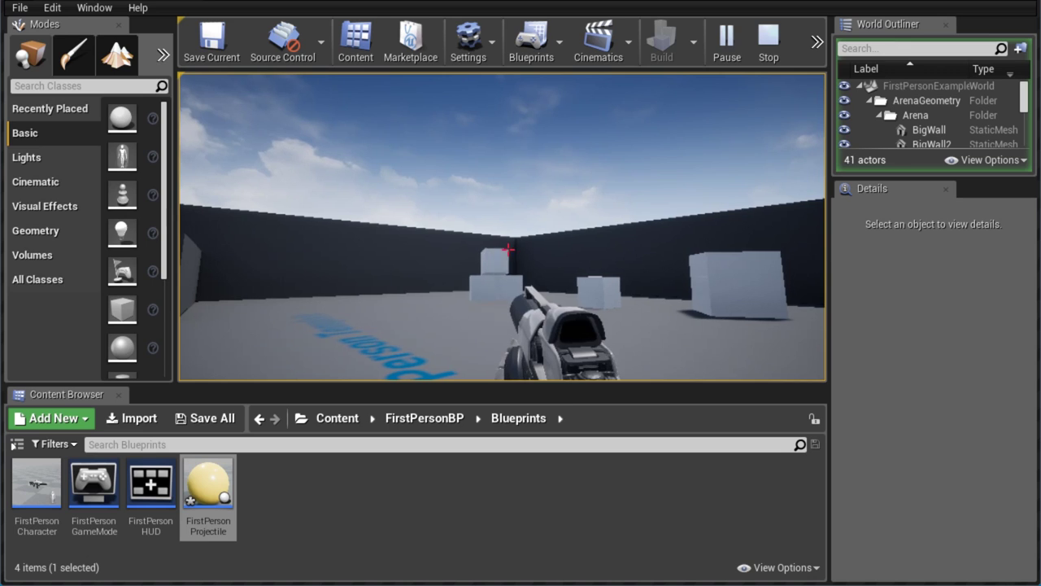
key(s)
click(507, 249)
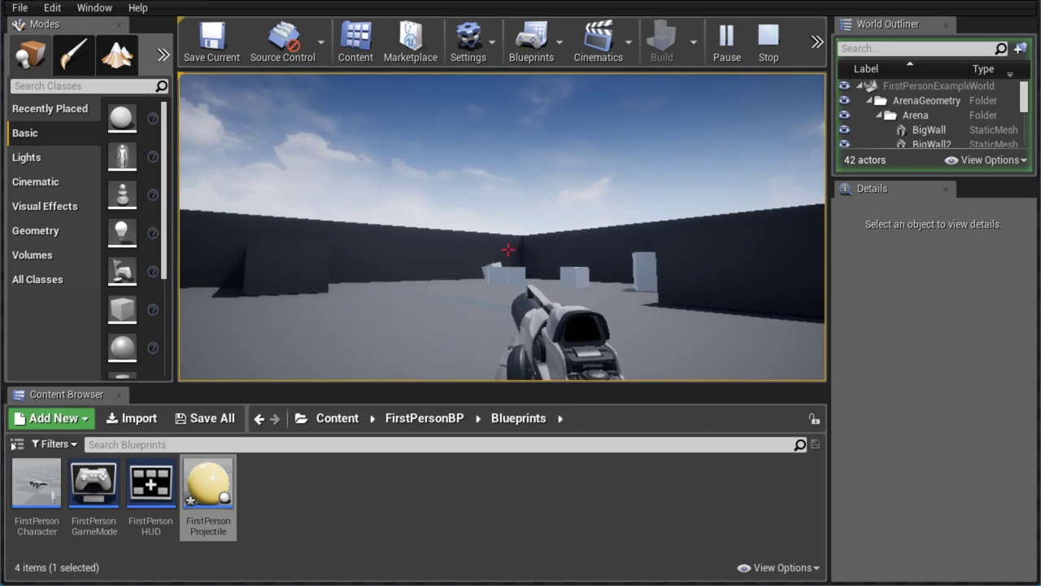
click(507, 249)
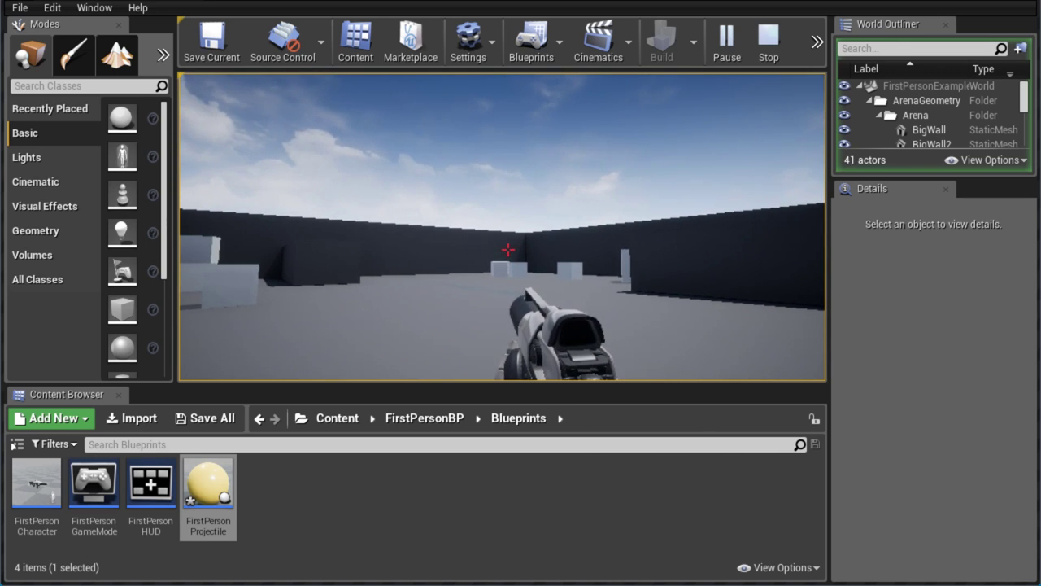
key(Escape)
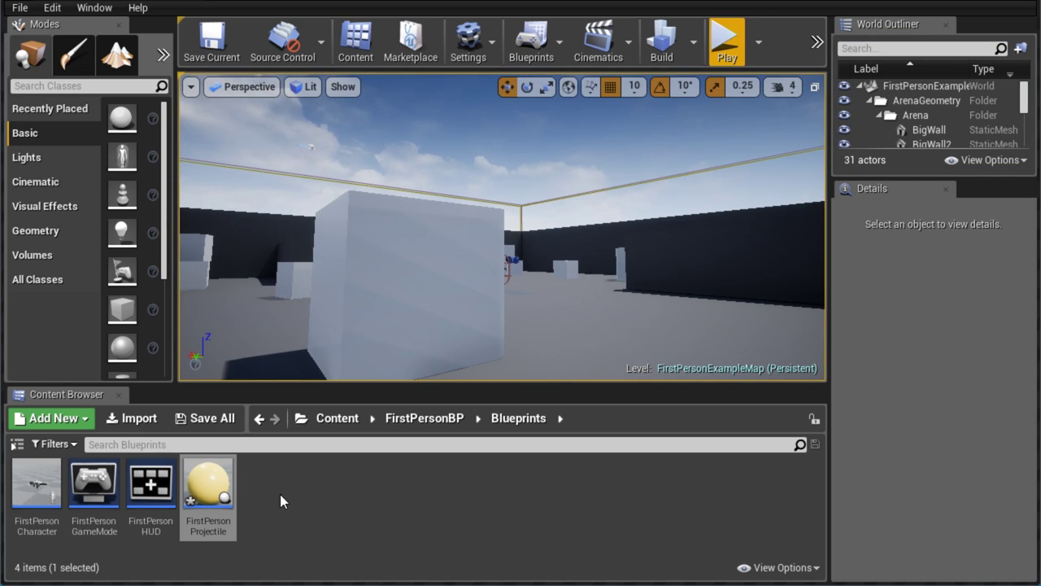
Create a Sound Attenuation asset in the Blueprints folder and name it FirstPersonProjectileAttenuation
right_click(246, 463)
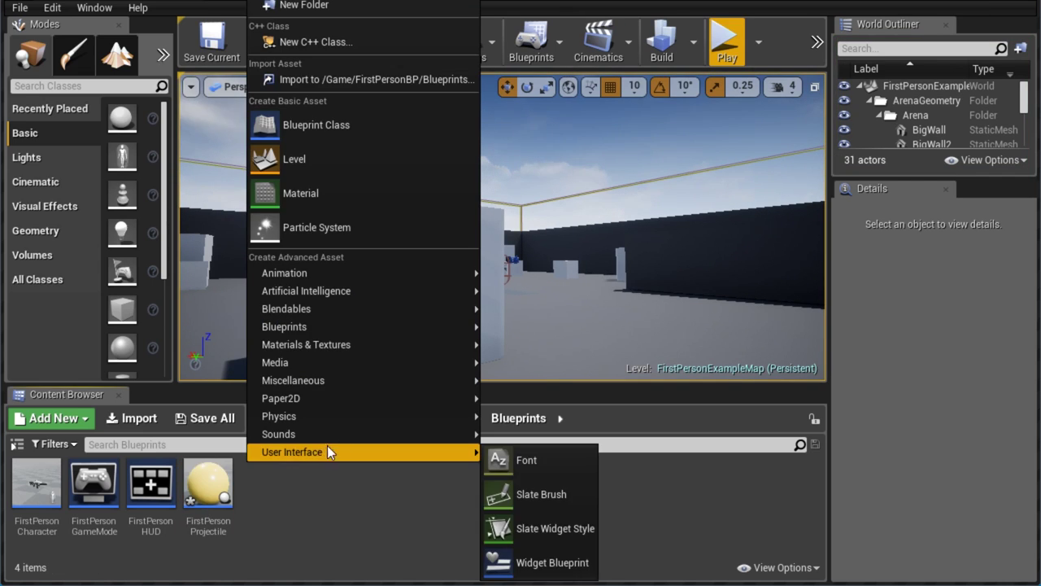
mouse_move(358, 441)
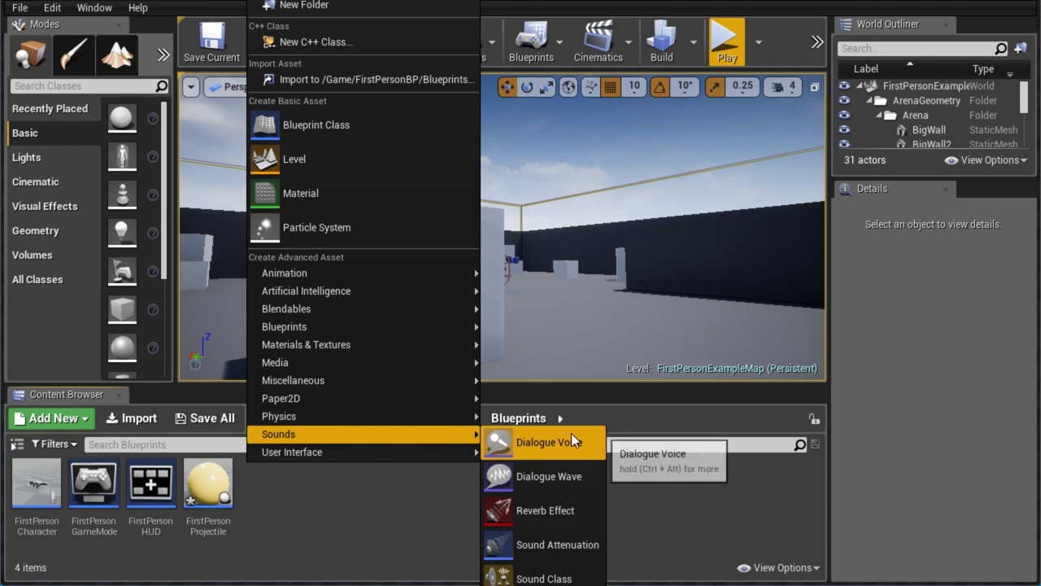
click(561, 550)
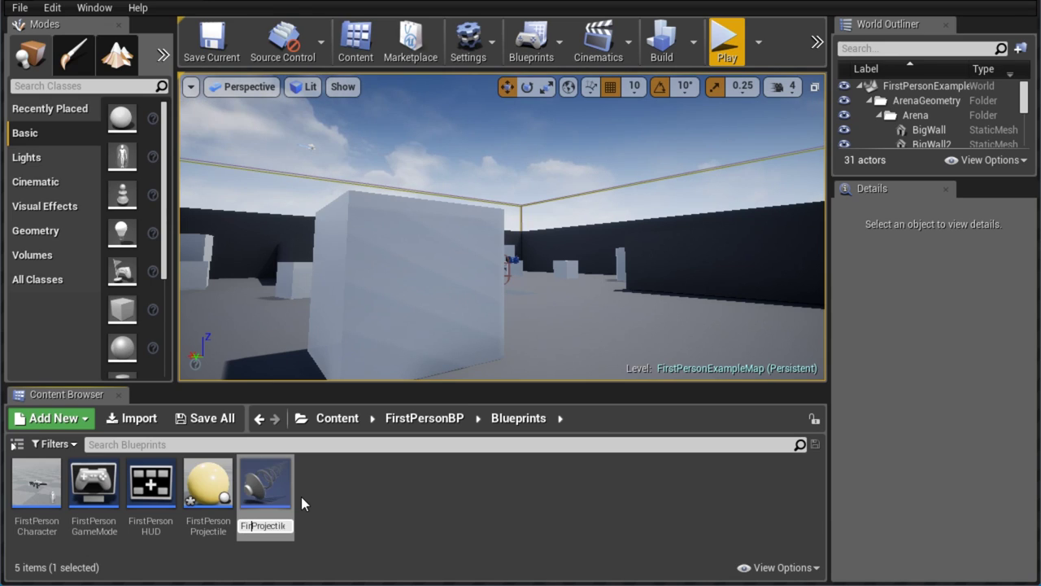
text(FirstPersonProjectileAttenuation)
key(Return)
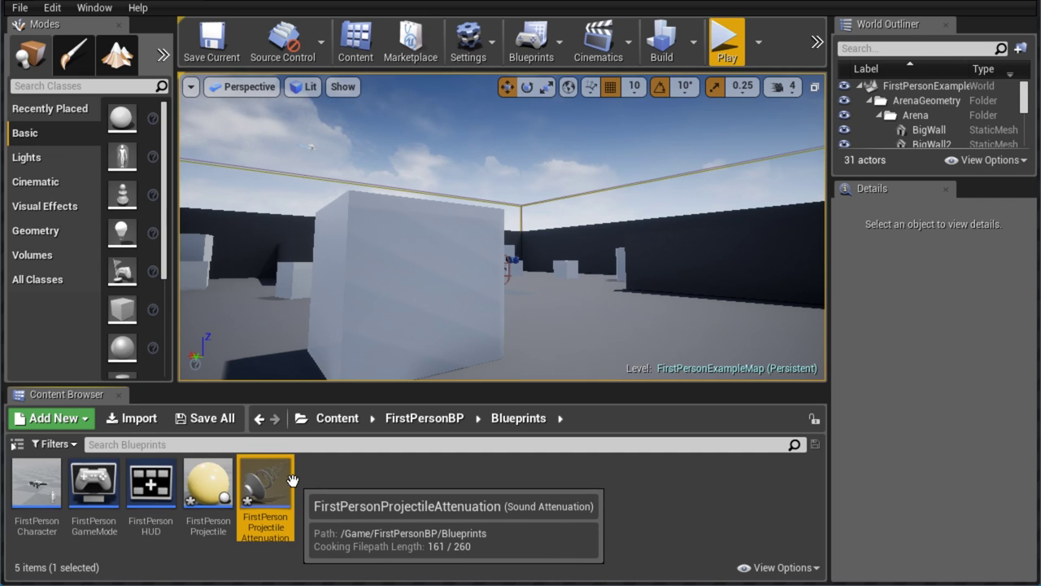
In the FirstPersonProjectile event graph, connect the GetActorLocation return value to the Location input of the Spawn Sound at Location node
double_click(209, 483)
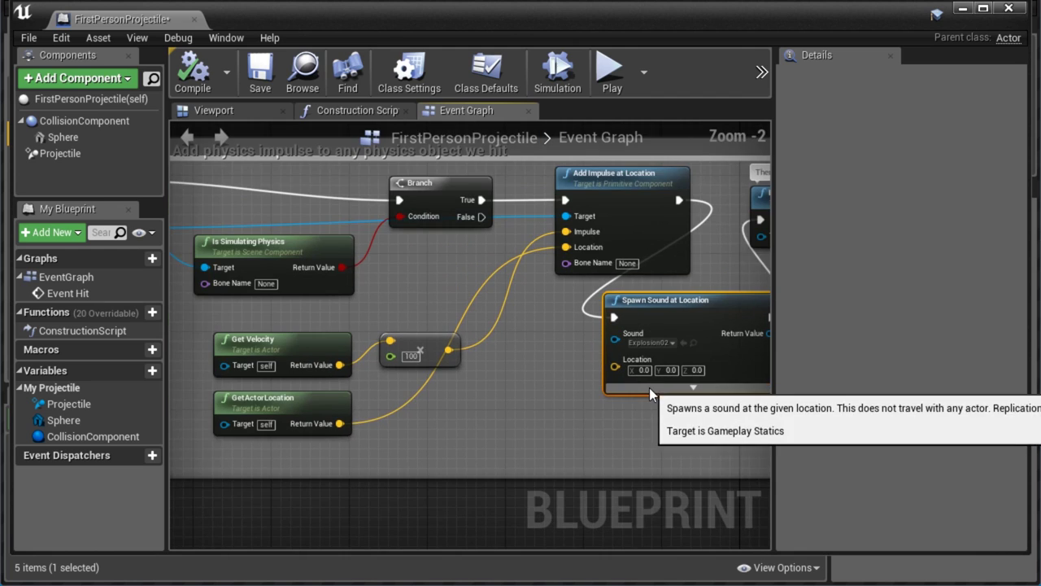
scroll(644, 381, up, 1)
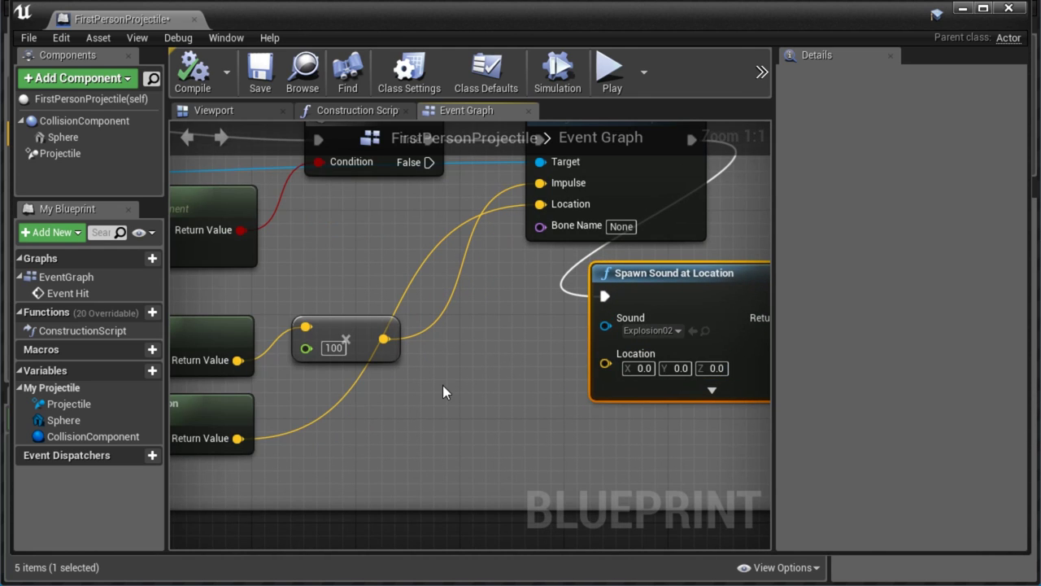
right_drag(442, 392, 530, 367)
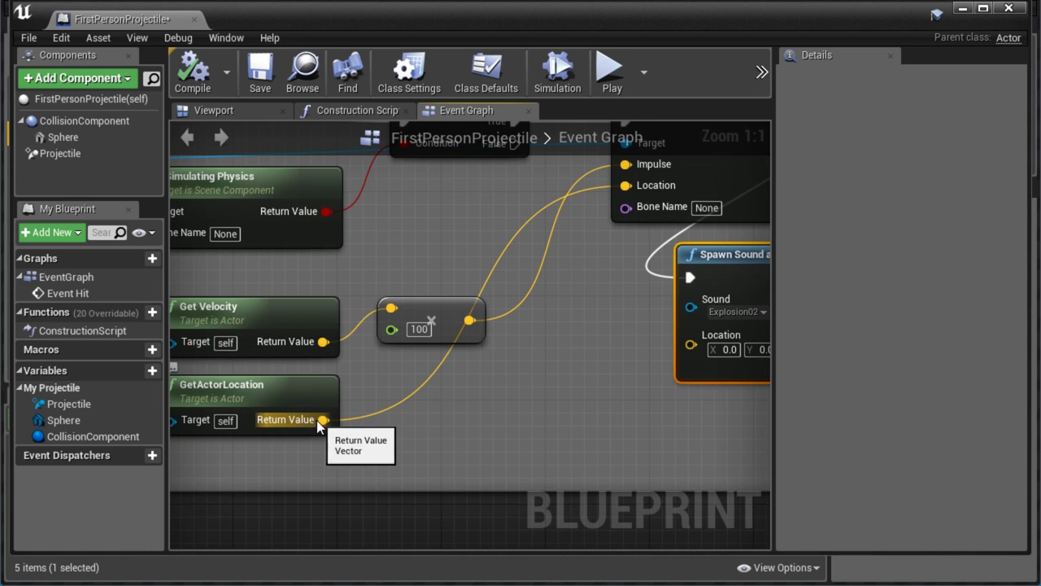
drag(322, 420, 687, 340)
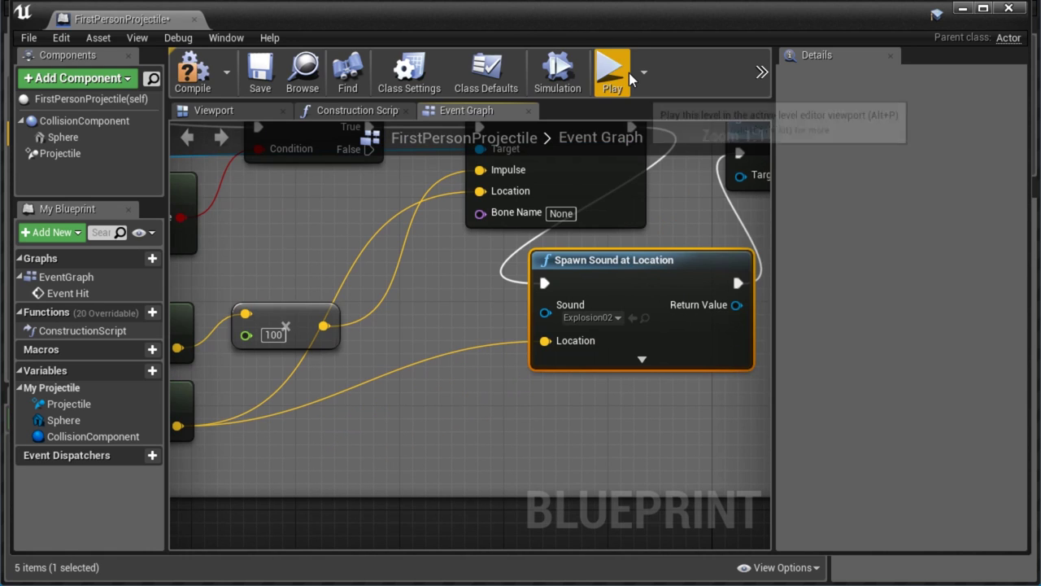
Play the level, fire projectiles at the cubes to test the located explosion sound, and stop the session
click(628, 72)
click(507, 248)
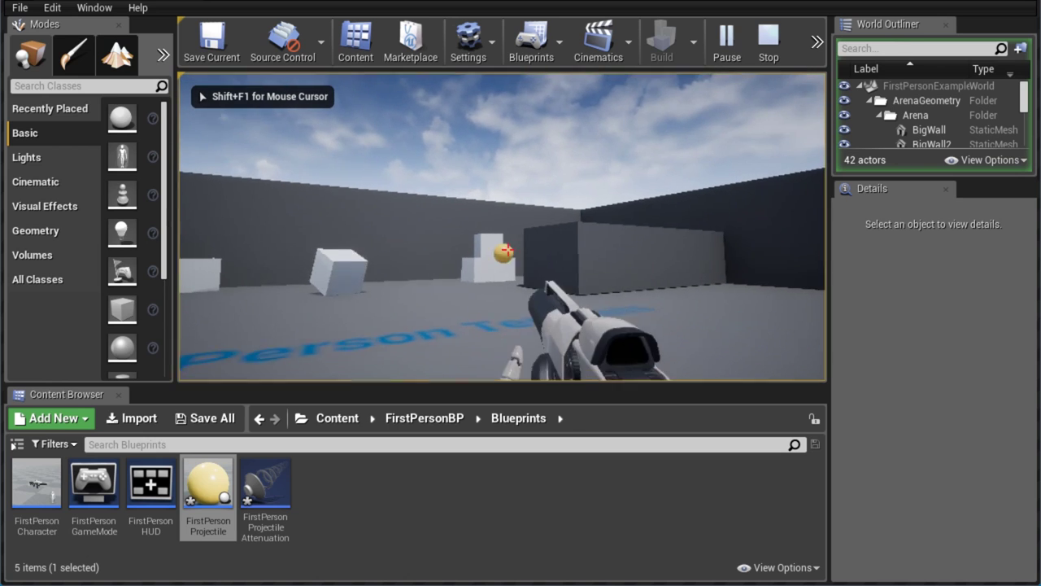
click(507, 248)
key(s)
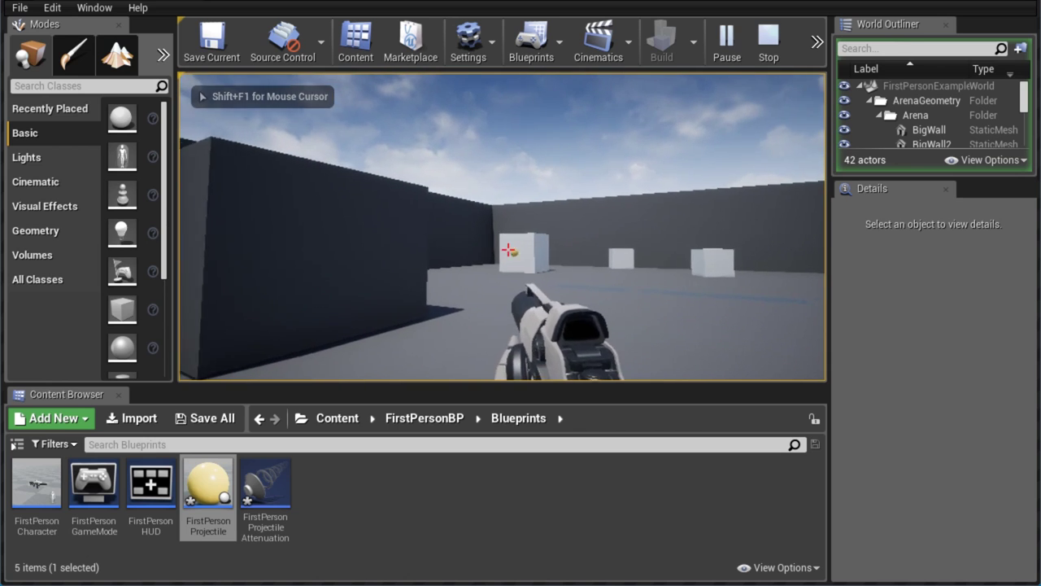
key(Escape)
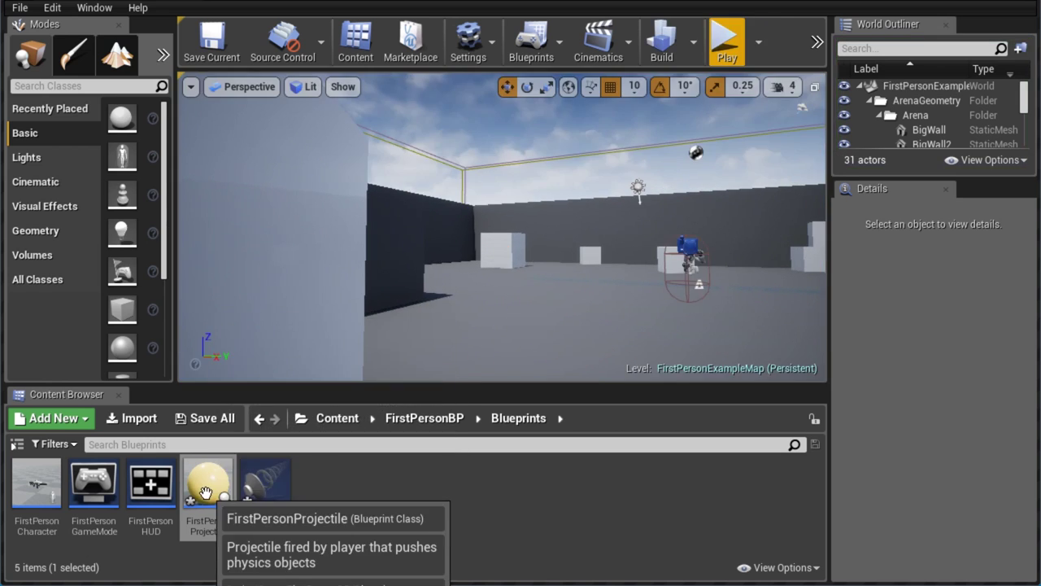
Expand the Spawn Sound at Location node in FirstPersonProjectile and set its Attenuation Settings to FirstPersonProjectileAttenuation
double_click(208, 484)
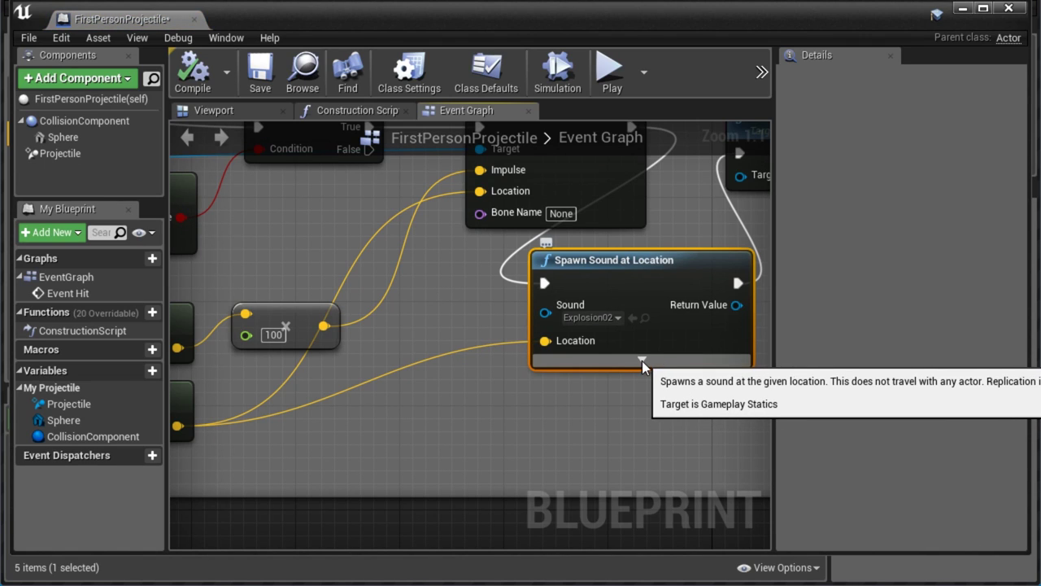
click(620, 361)
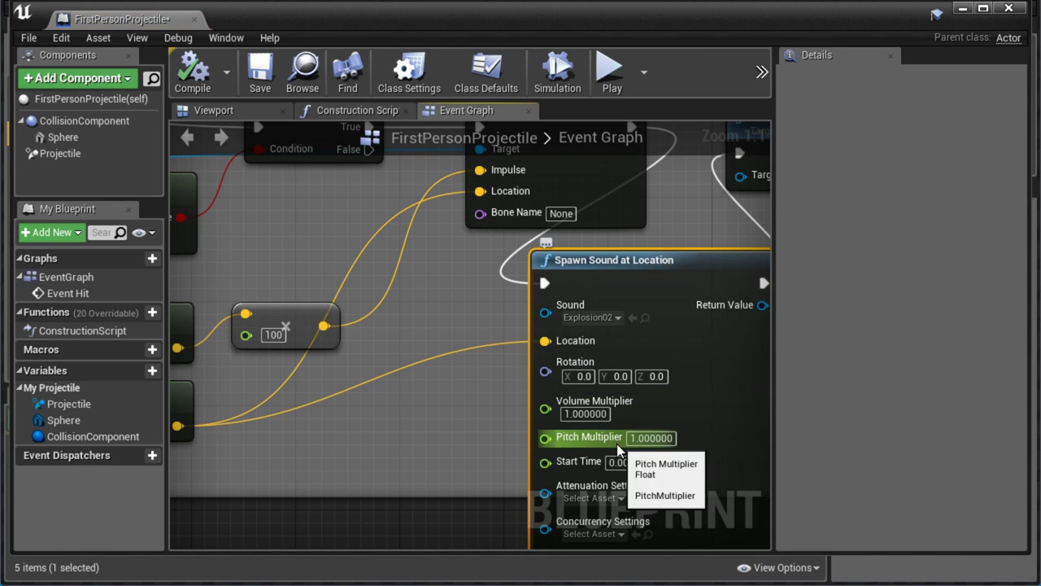
right_drag(611, 499, 567, 321)
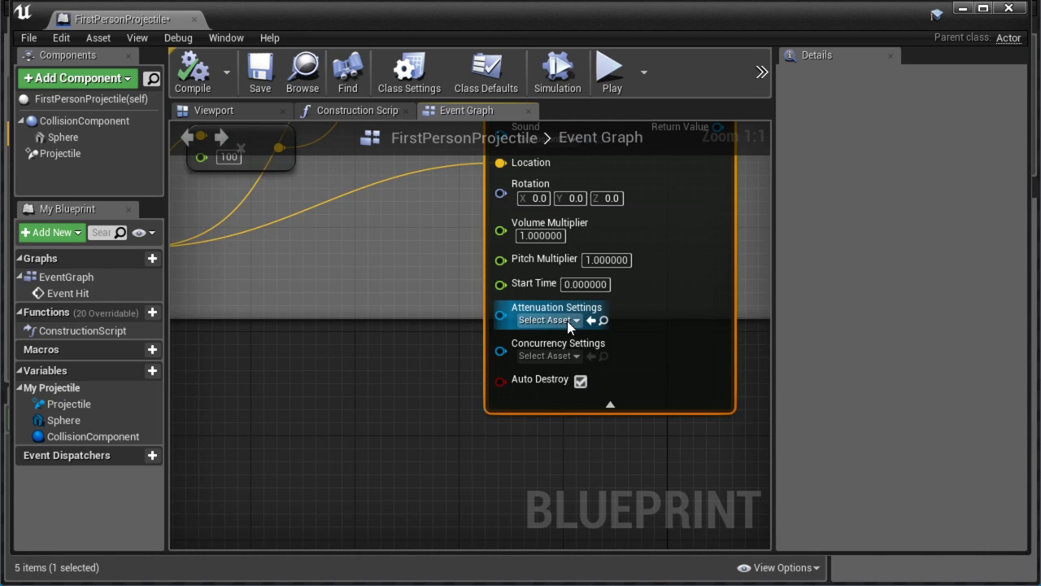
click(567, 321)
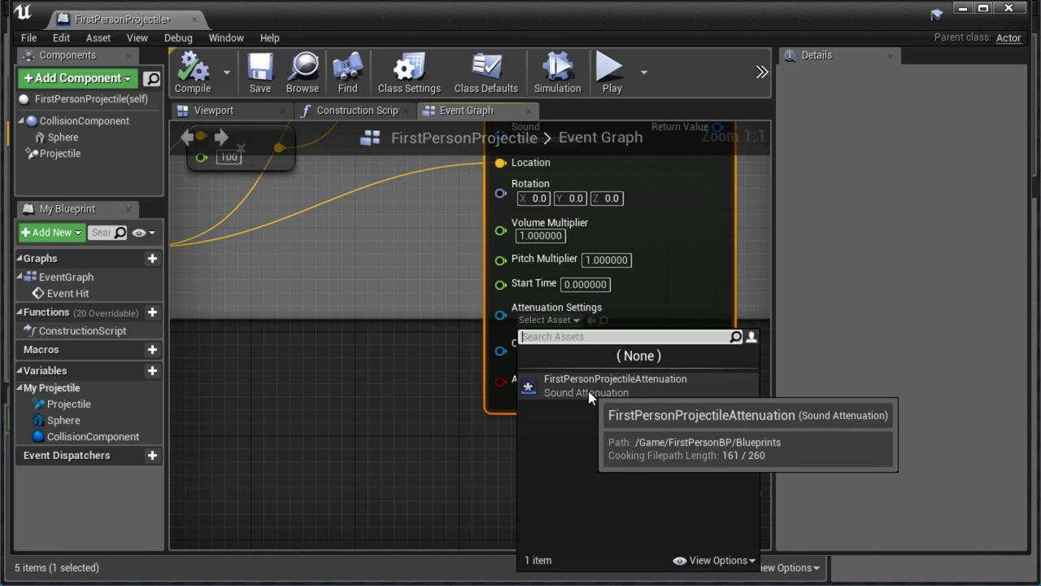
click(651, 388)
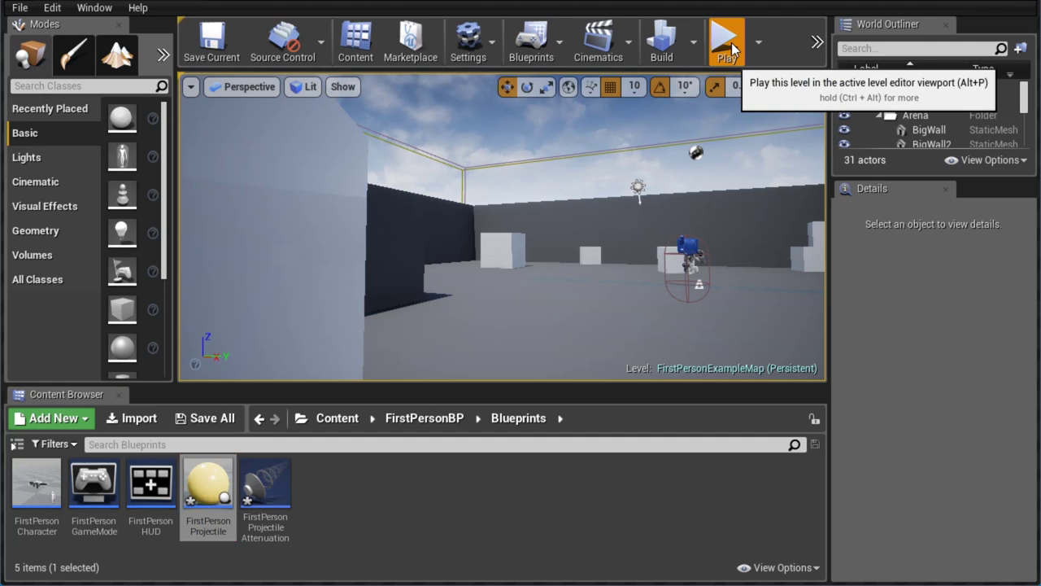
Play the level, fire projectiles at cubes from varying distances across the arena to test the sound attenuation, and stop the session
click(732, 49)
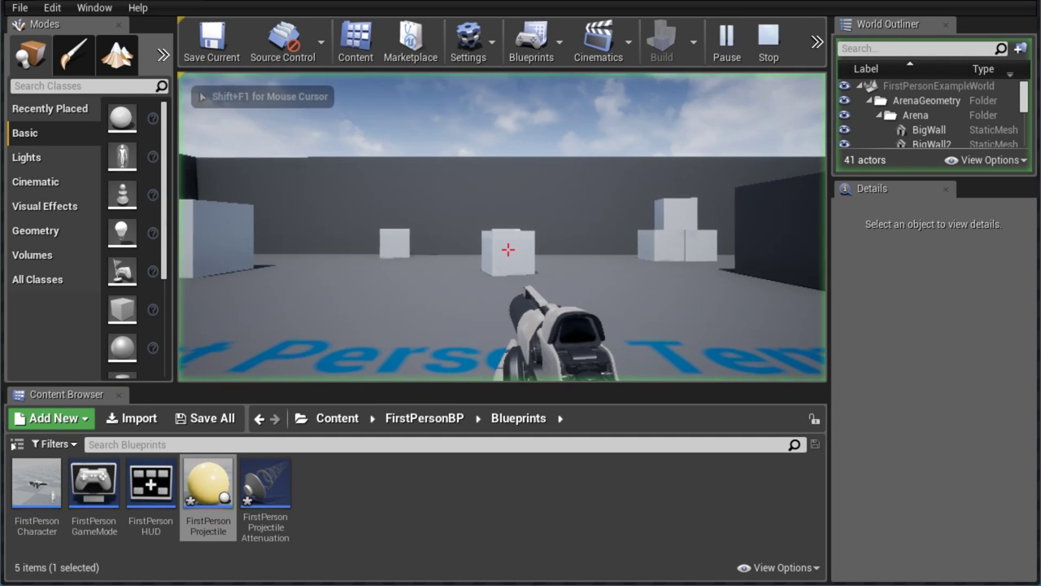
click(508, 250)
key(s)
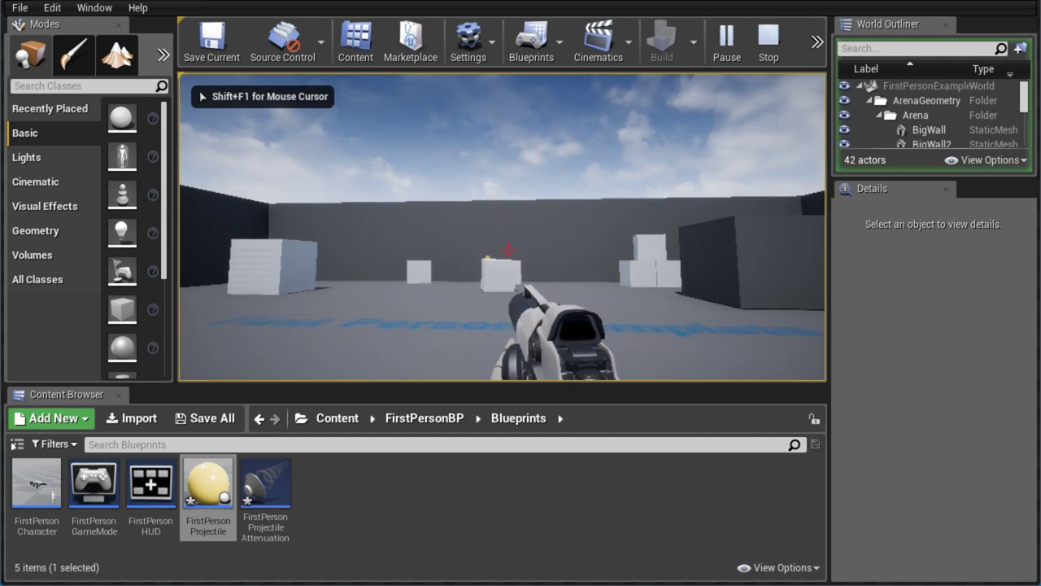
click(508, 250)
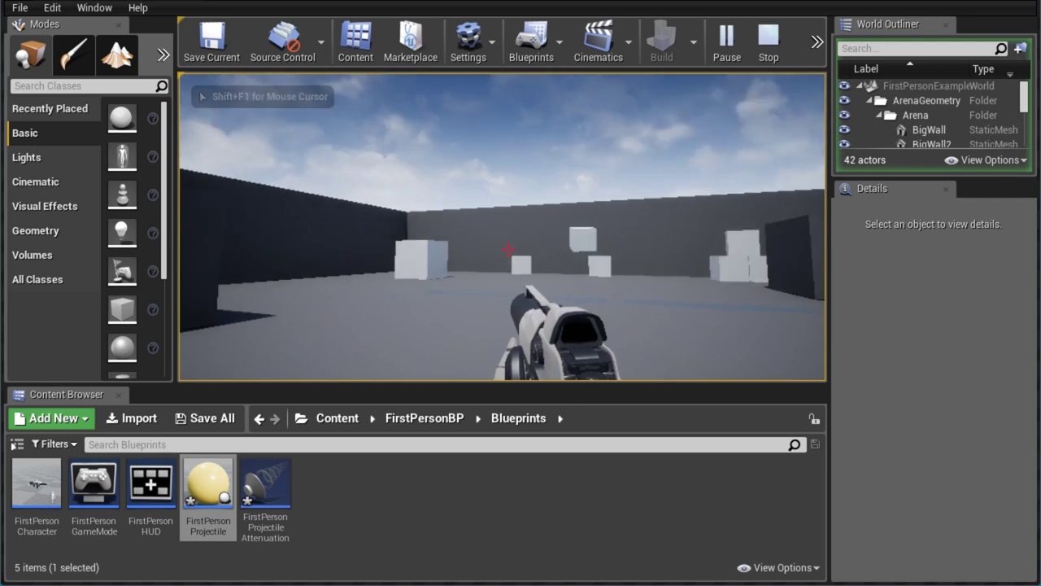
key(s)
click(508, 250)
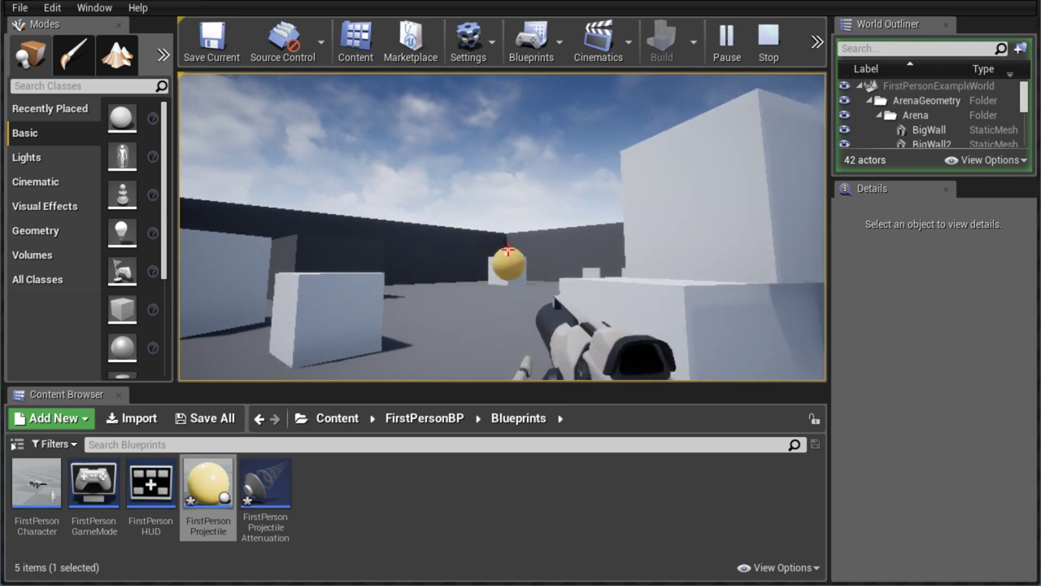
key(s)
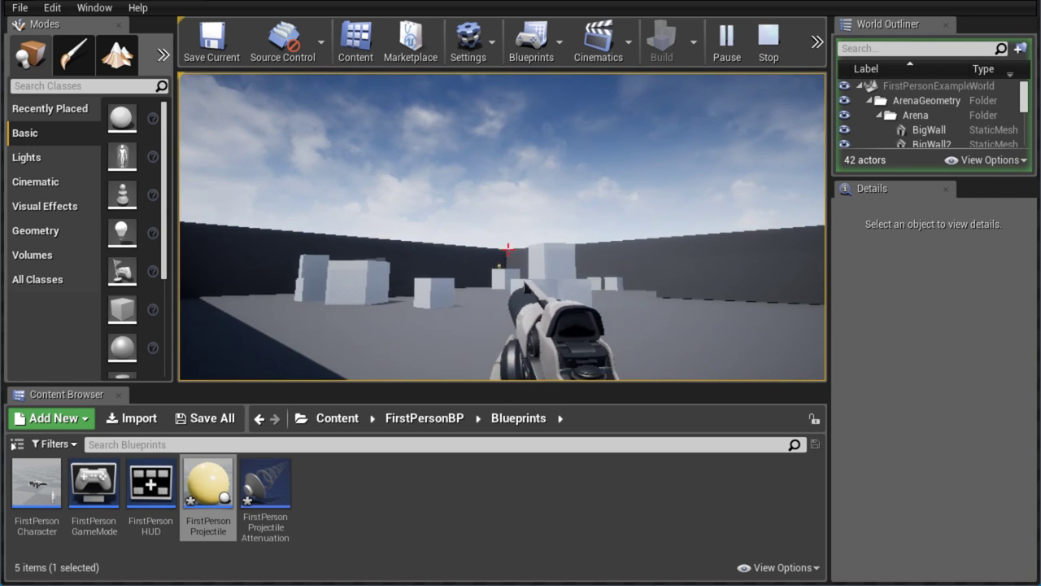
key(w)
key(a)
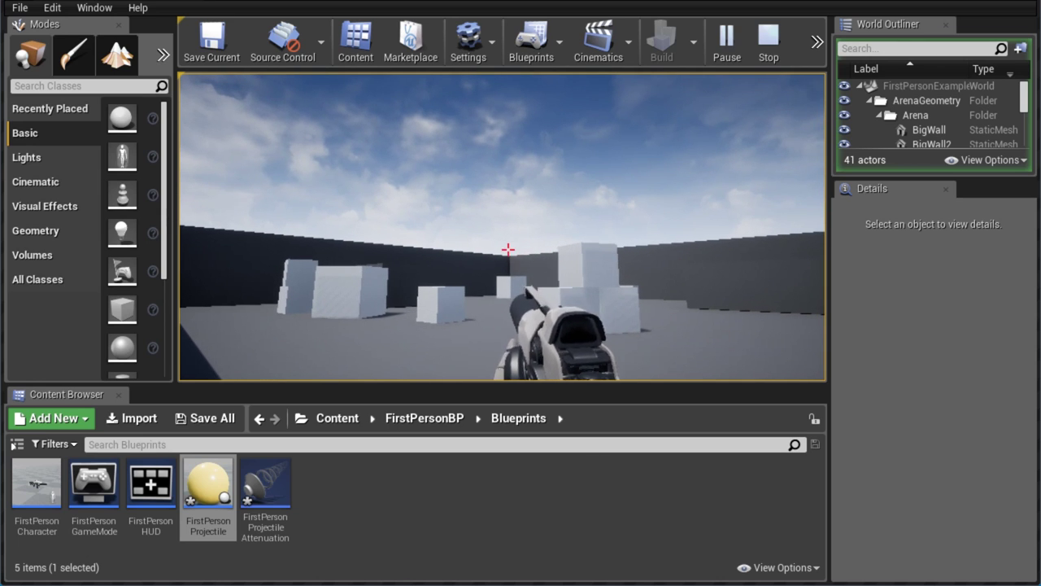
click(509, 250)
click(508, 249)
click(508, 250)
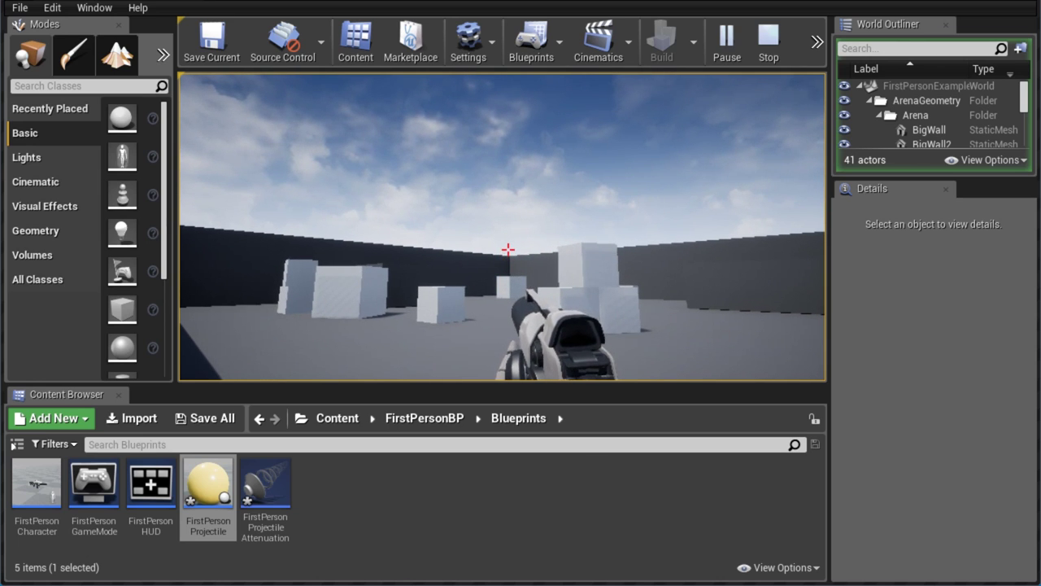
key(s)
key(d)
click(508, 249)
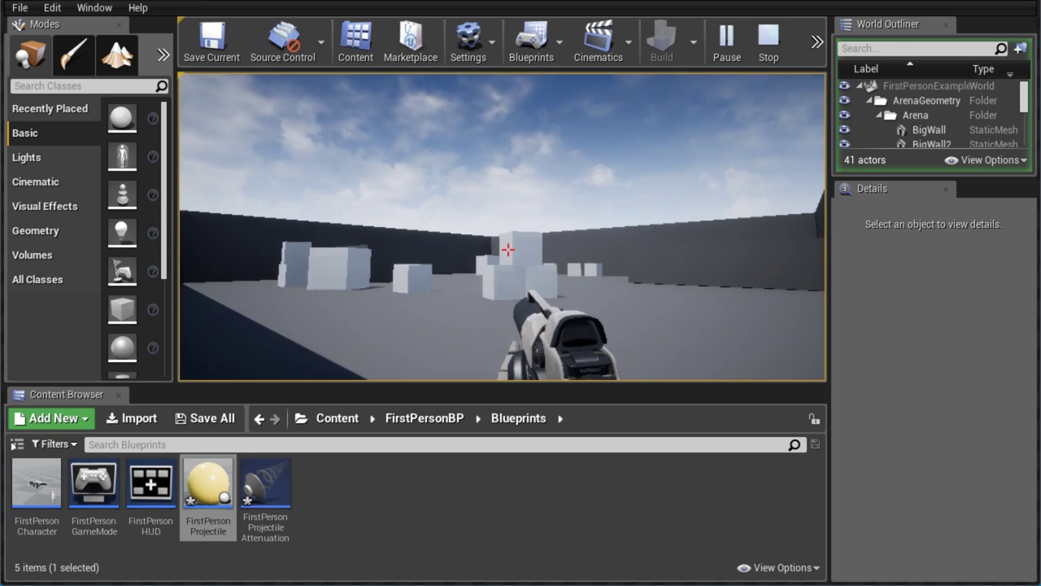
click(508, 250)
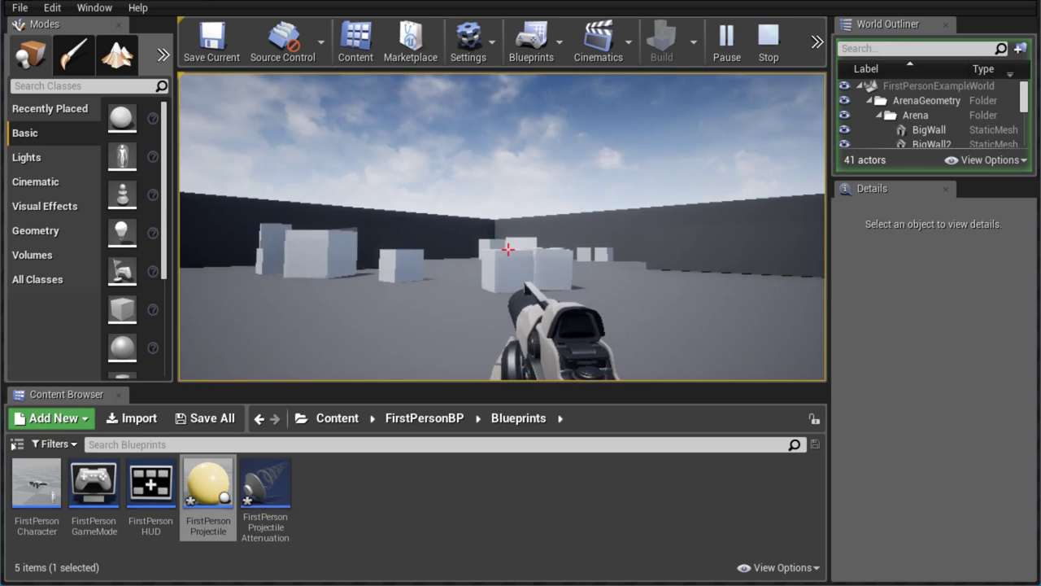
click(508, 250)
key(w)
key(s)
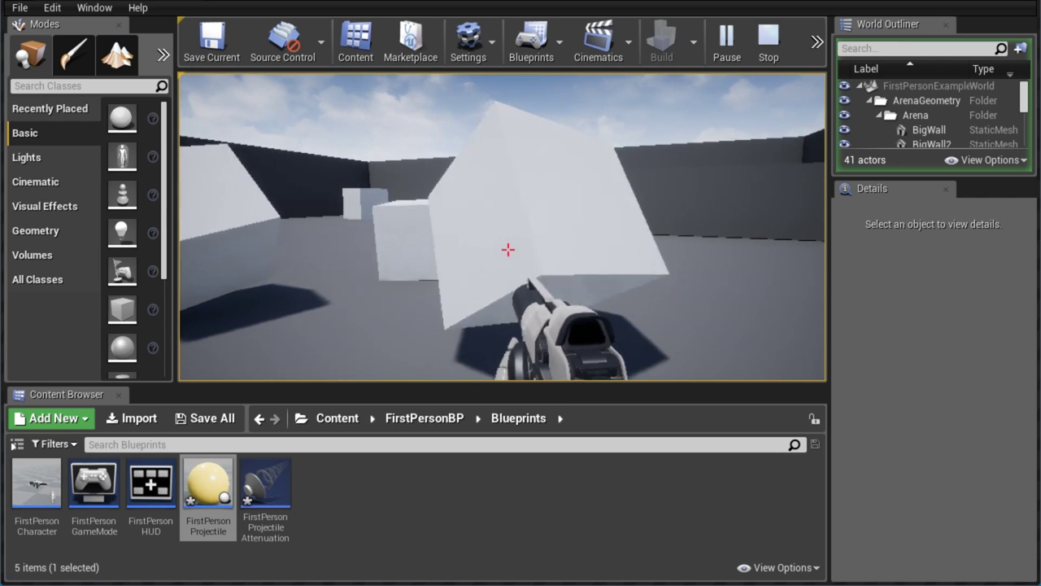
key(Escape)
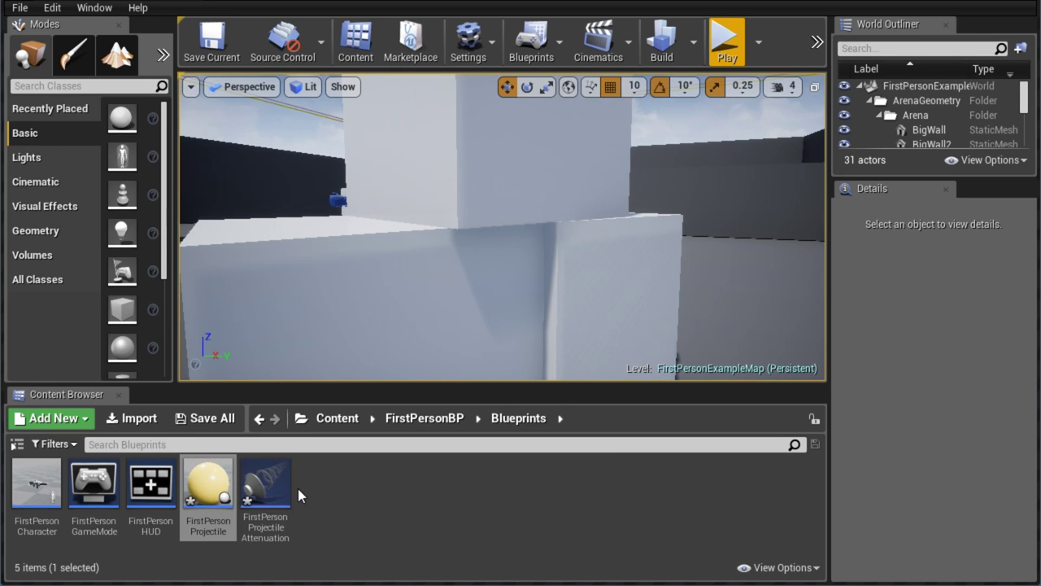
Set the attenuation function of the FirstPersonProjectileAttenuation asset to Natural Sound and close the asset editor window
double_click(268, 488)
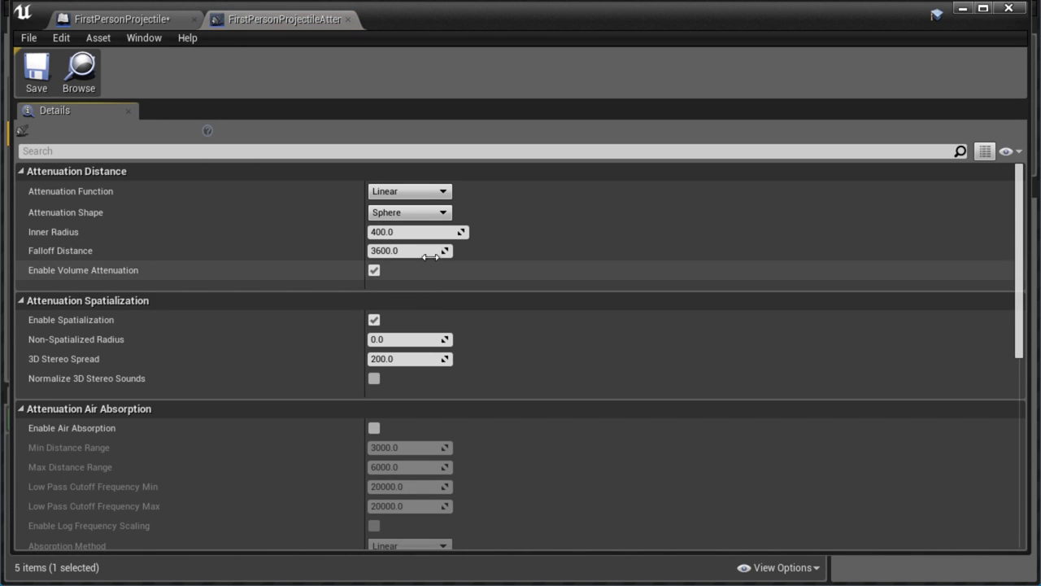
click(413, 193)
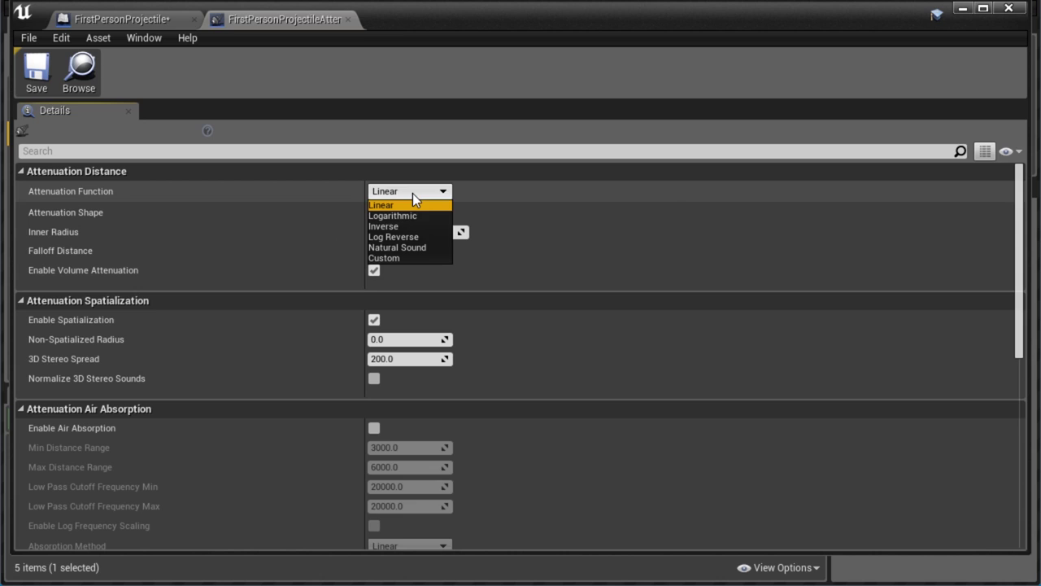
click(423, 248)
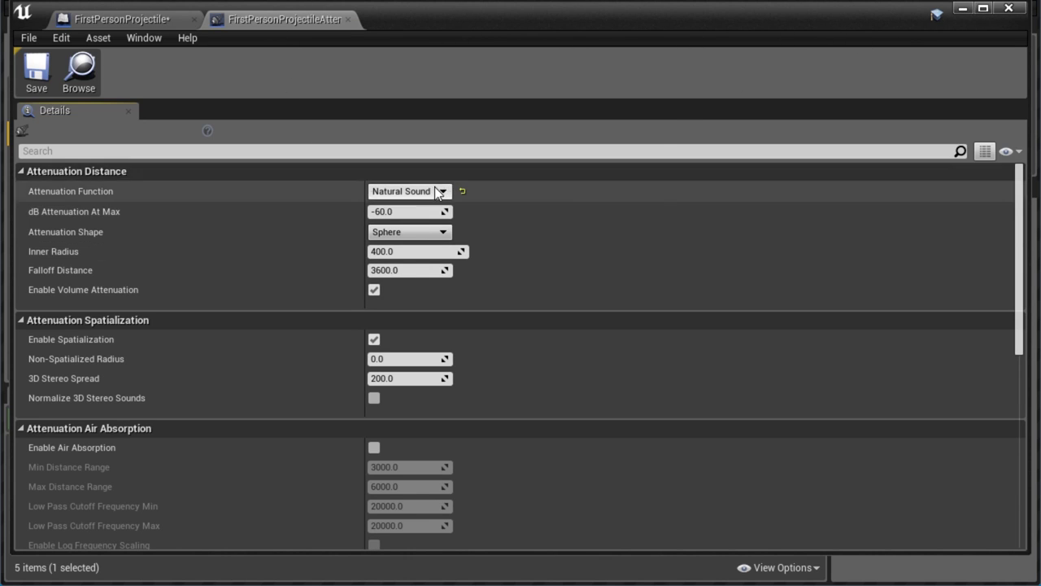
click(1020, 8)
Play the level, fire at the cubes from near and far to test the Natural Sound falloff, and stop the session
click(724, 37)
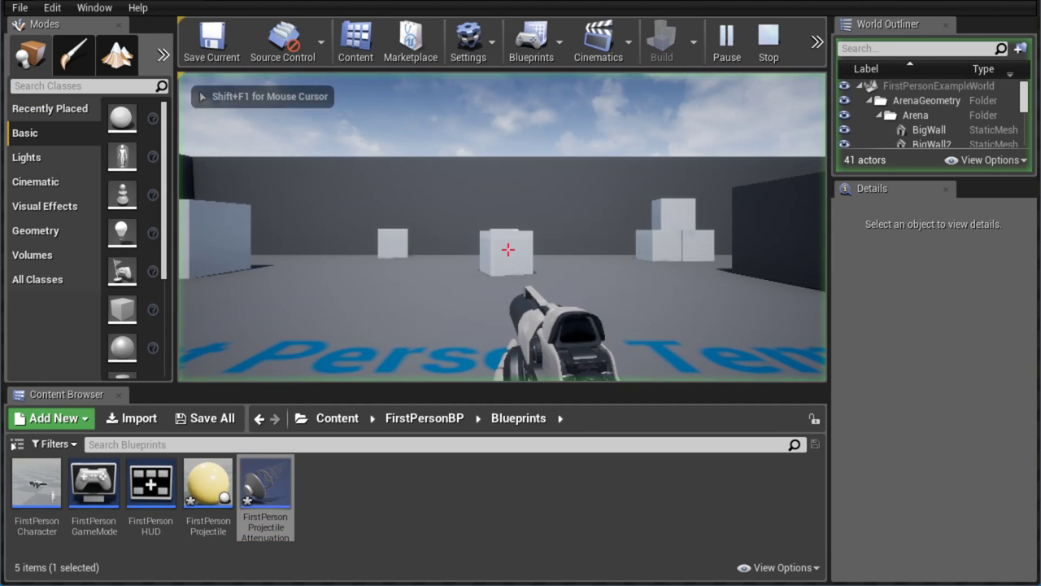
click(507, 250)
key(s)
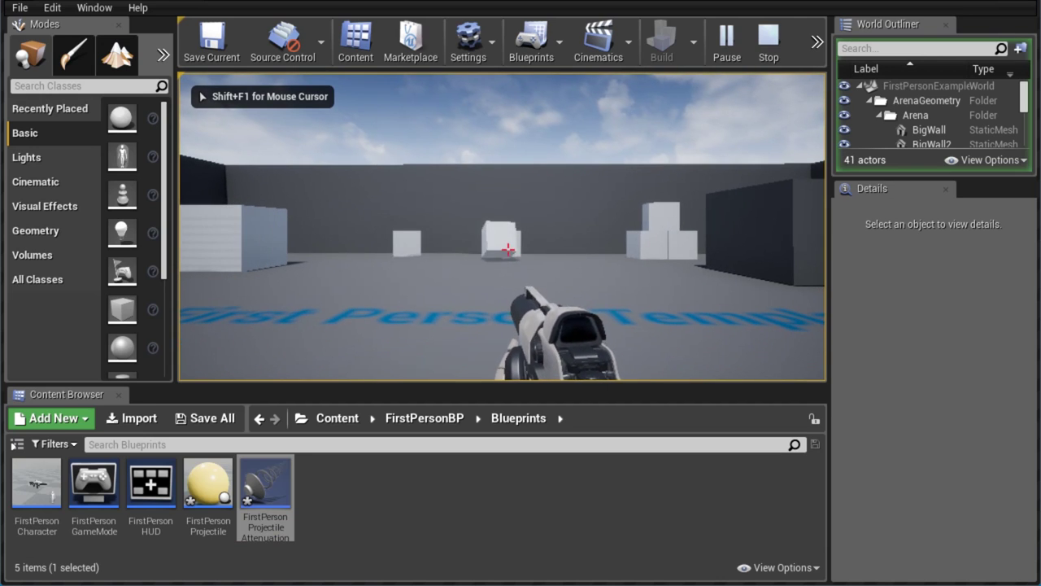
click(507, 249)
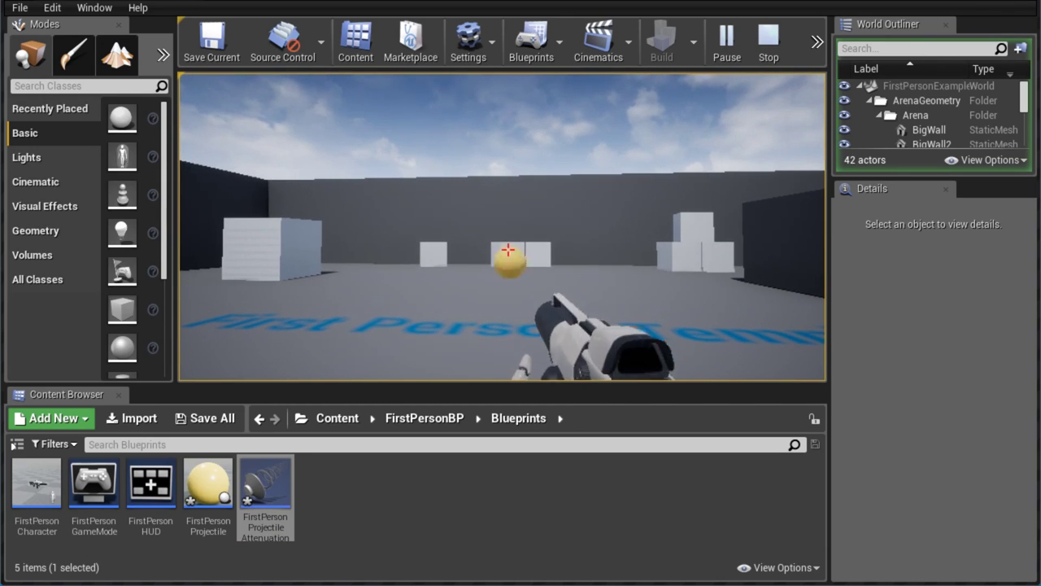
click(507, 248)
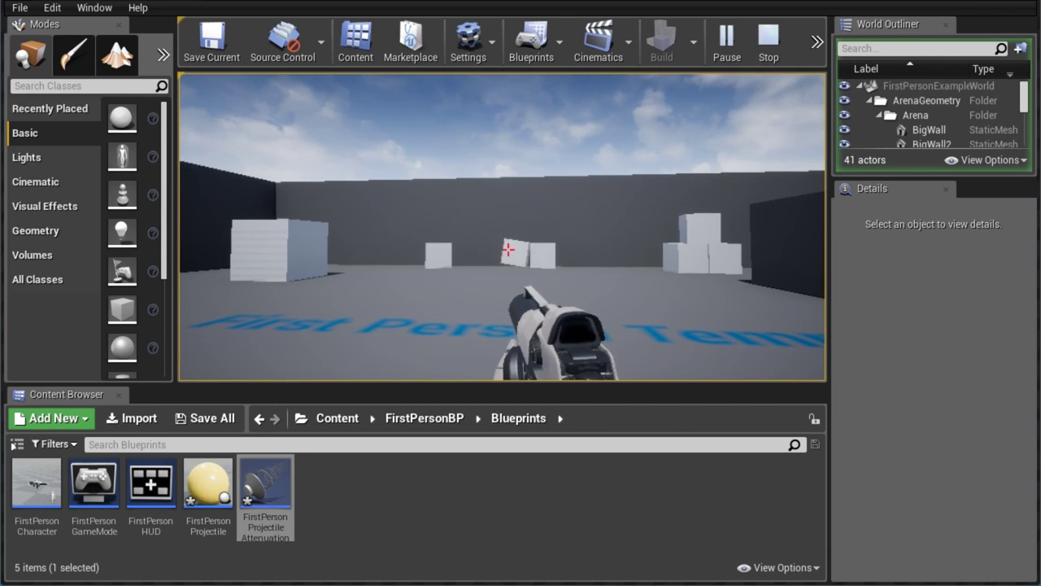
key(w)
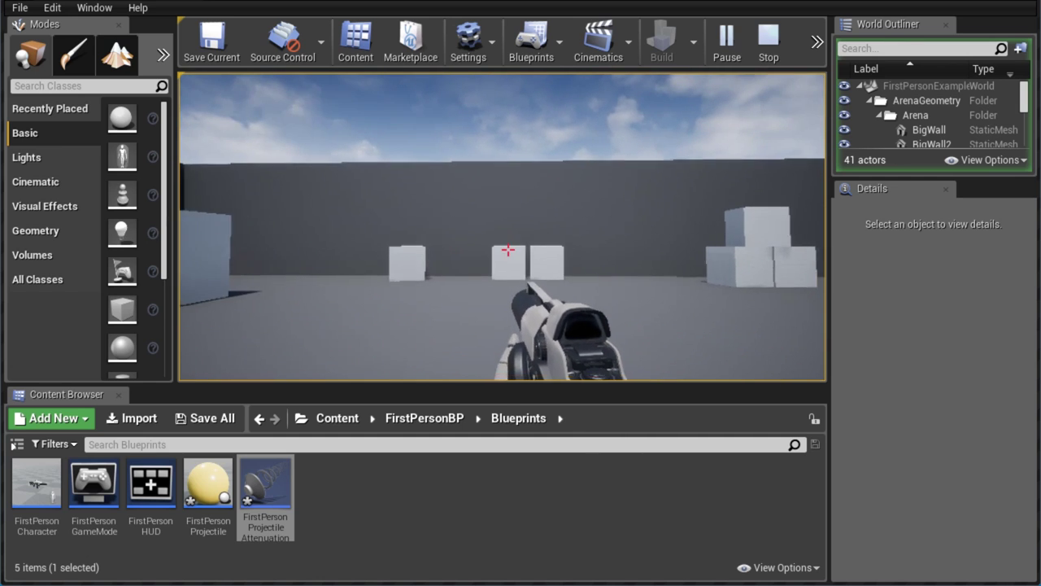
key(w)
click(508, 249)
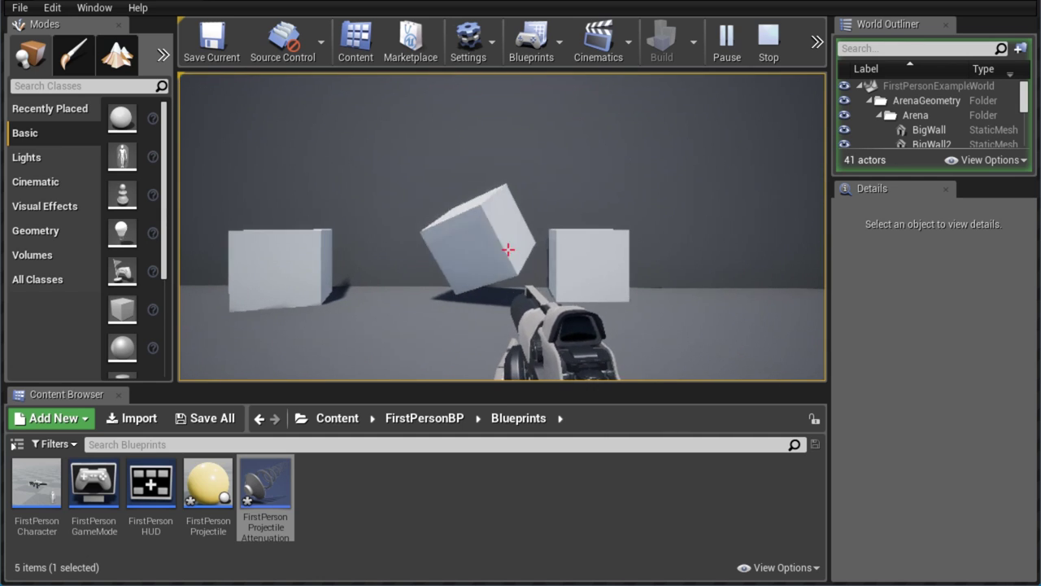
key(w)
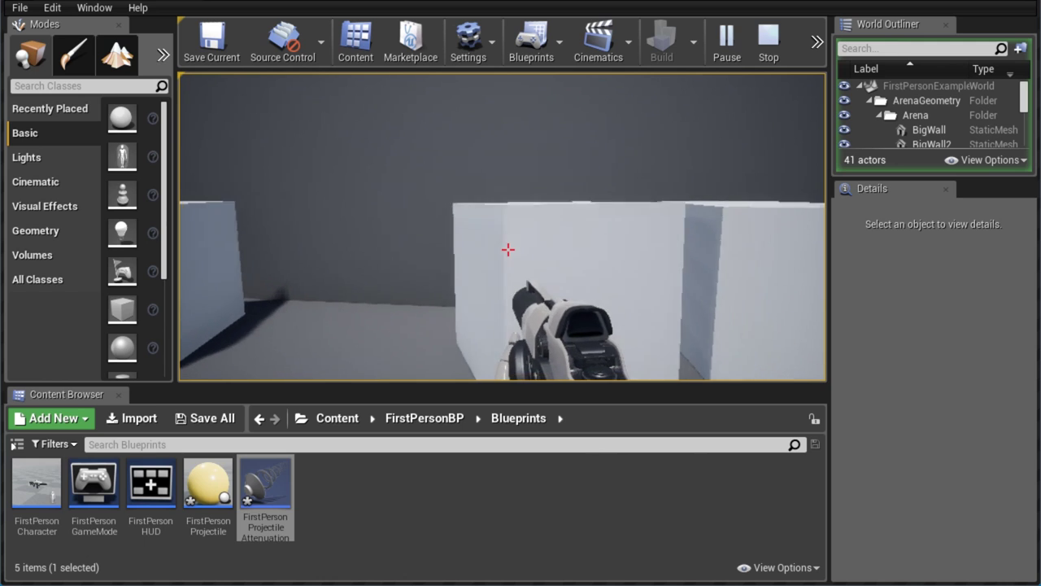
key(s)
click(508, 249)
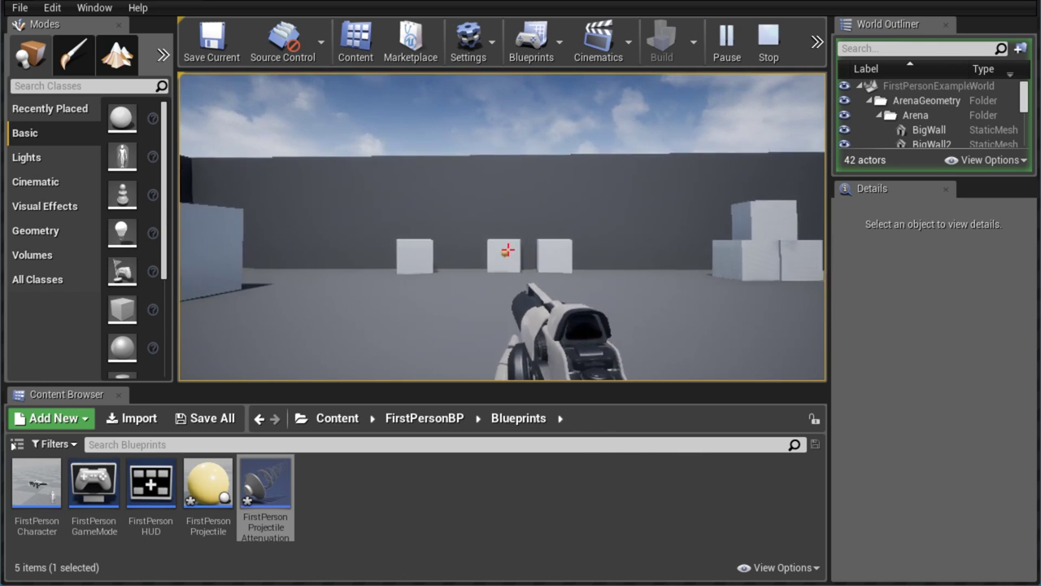
key(s)
key(Escape)
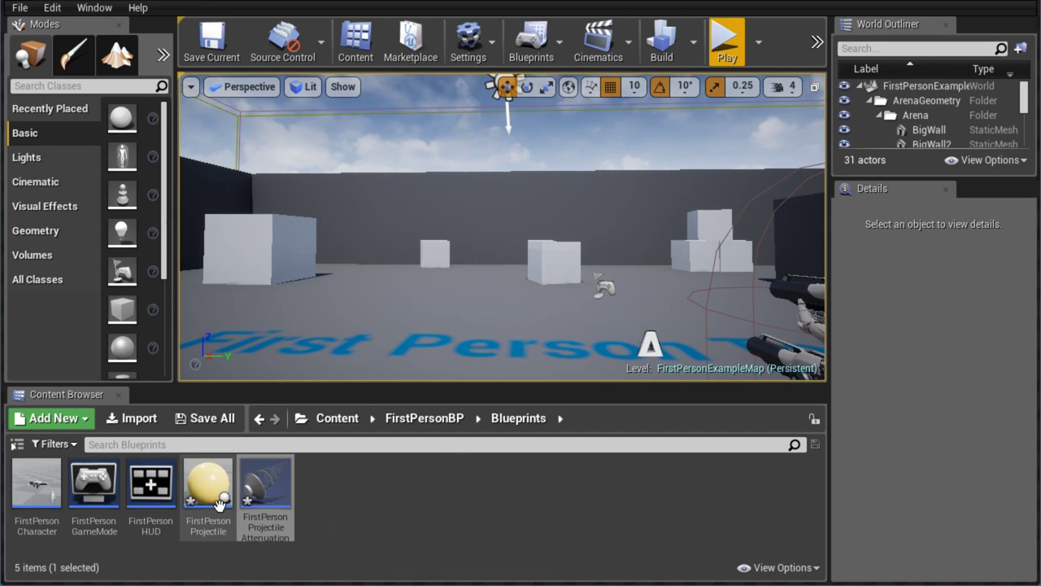
Open the FirstPersonCharacter blueprint from the Blueprints folder to work in its graph
double_click(41, 495)
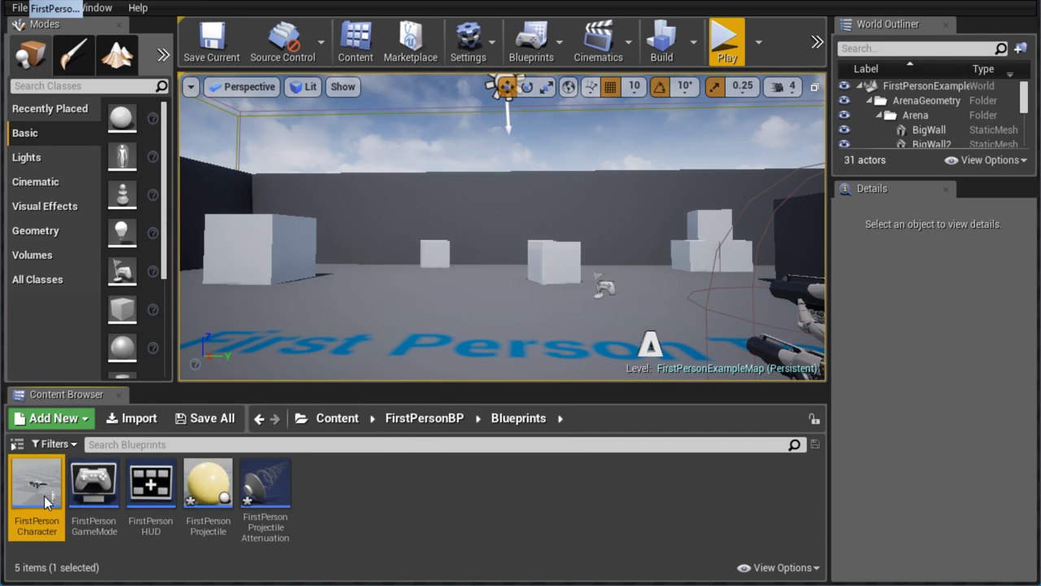
scroll(488, 362, up, 12)
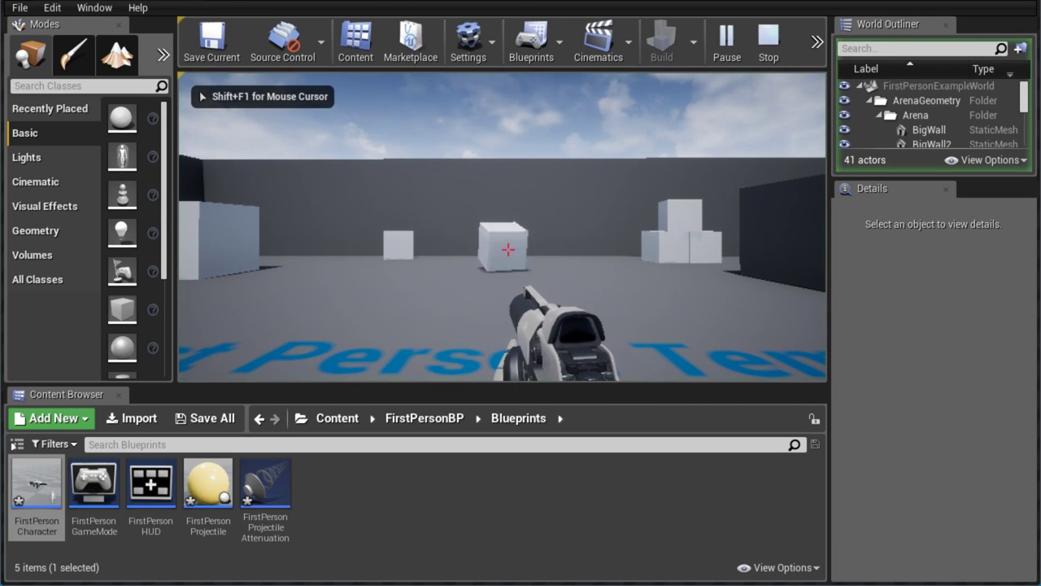
Play the level, fire at the corner cubes while backing off and approaching to test the explosion sound, and stop the session
key(s)
click(508, 249)
click(509, 249)
click(509, 249)
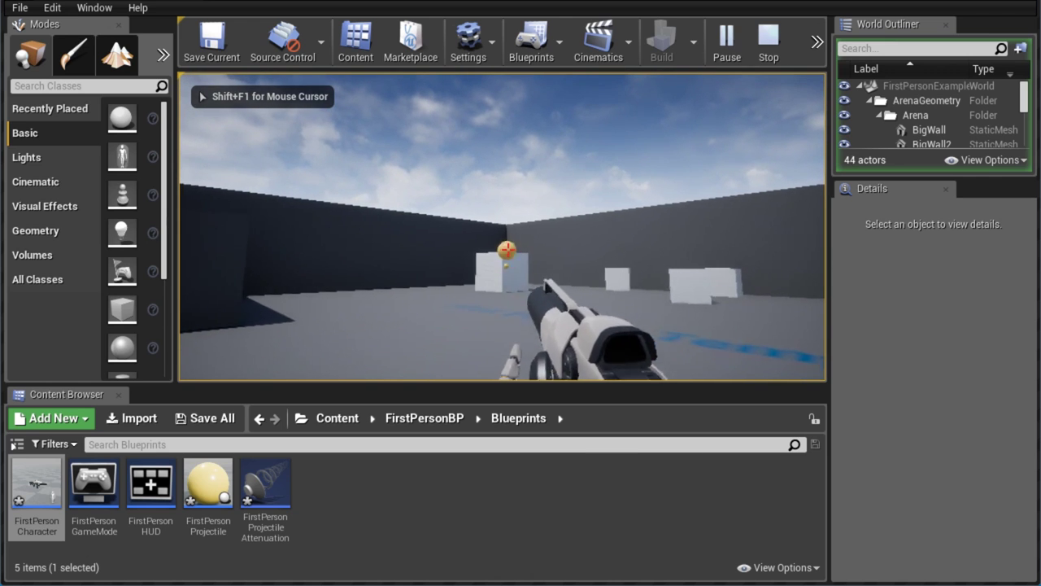
click(509, 249)
key(w)
click(509, 249)
click(508, 249)
click(508, 249)
click(509, 249)
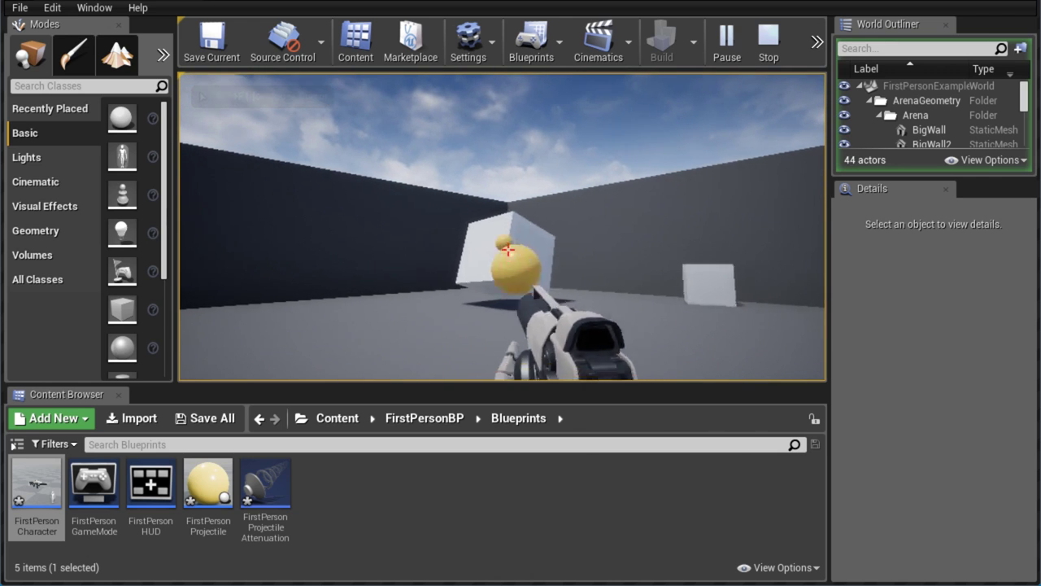
key(s)
key(Escape)
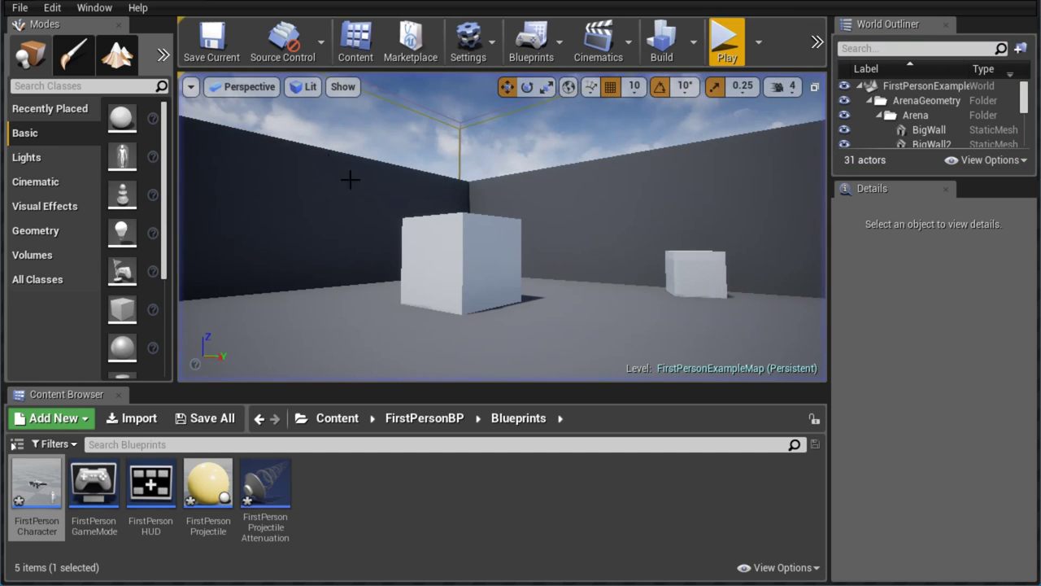
Reopen the FirstPersonProjectileAttenuation asset and set its dB Attenuation At Max to -24
double_click(274, 492)
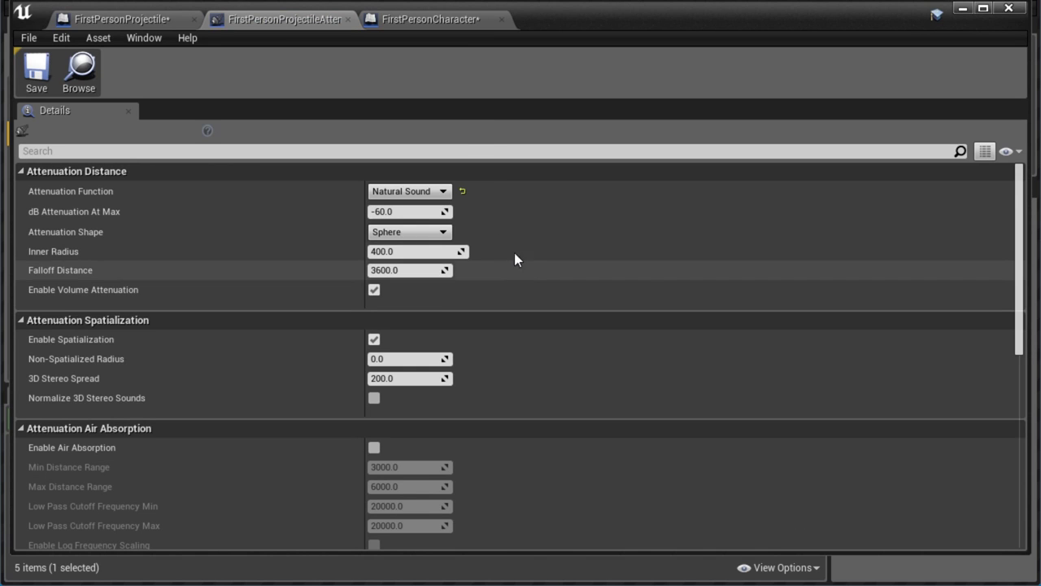
click(386, 211)
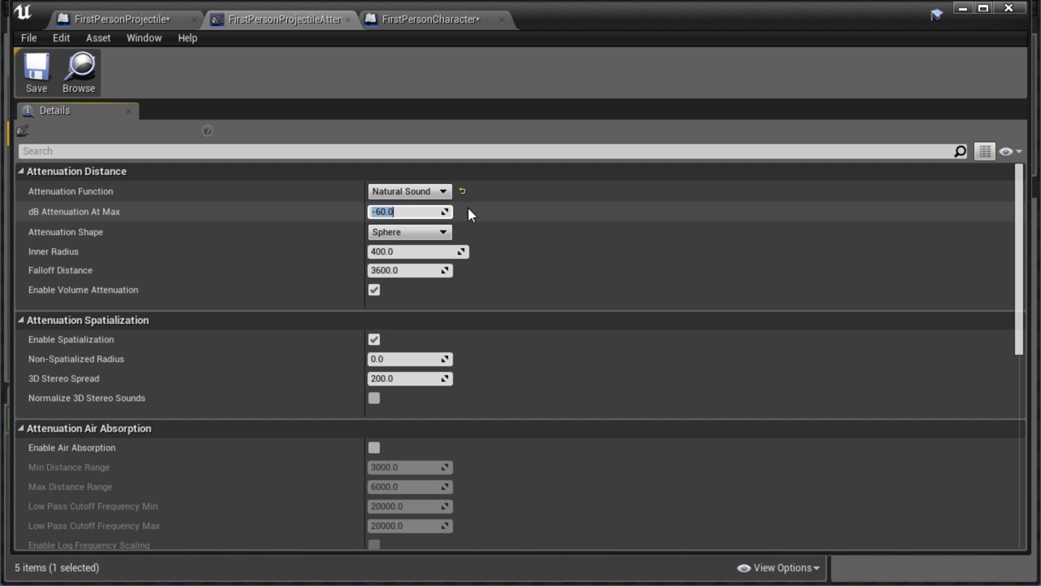
text(-24)
key(Return)
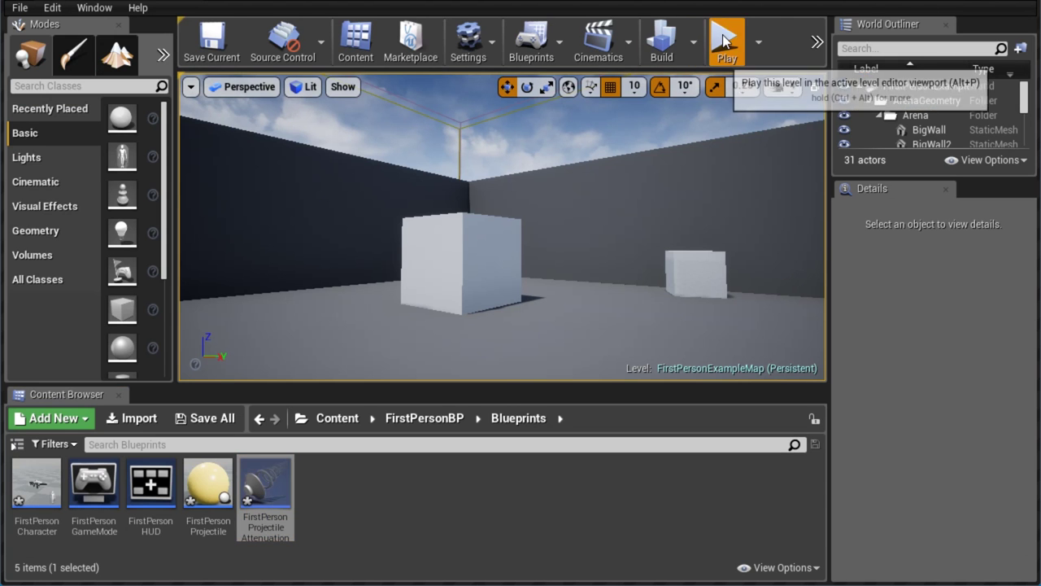
Play the level and fire repeatedly while backing across the arena and returning, to test the -24 dB attenuation at different distances
click(723, 34)
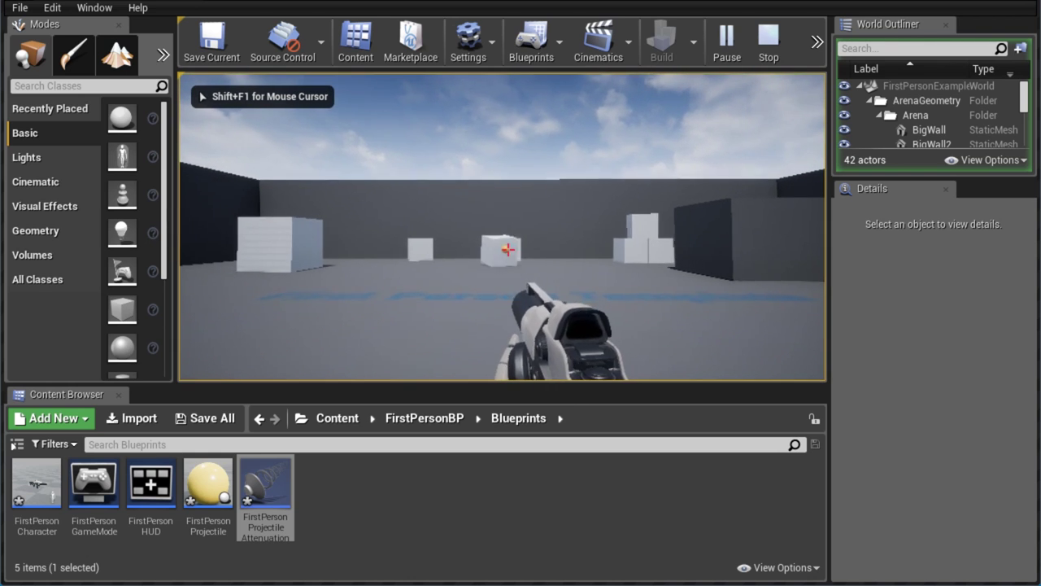
key(w)
click(508, 248)
click(507, 248)
click(508, 249)
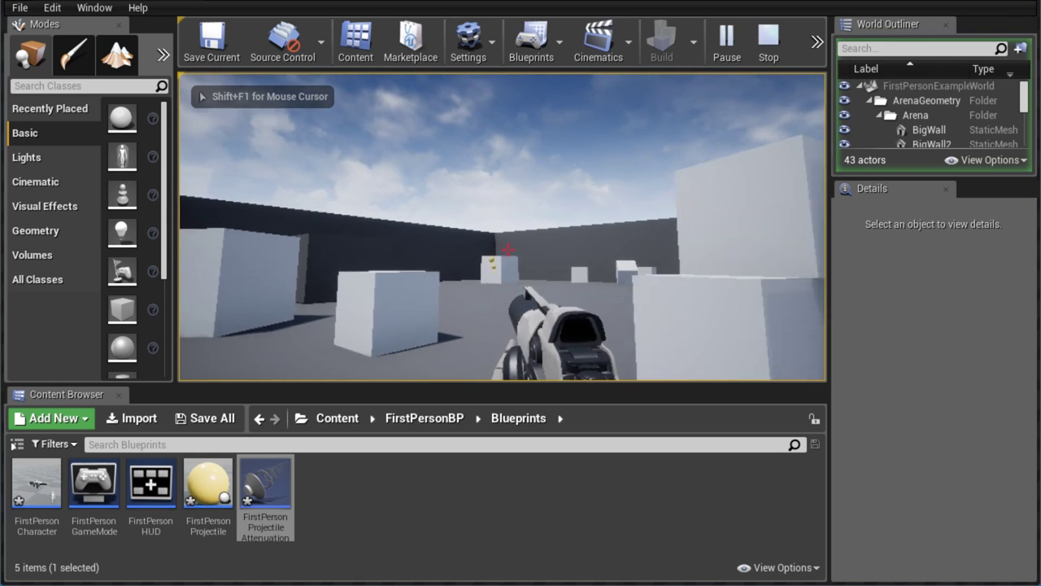
key(s)
click(508, 248)
click(508, 249)
click(507, 249)
click(507, 249)
click(508, 249)
click(508, 249)
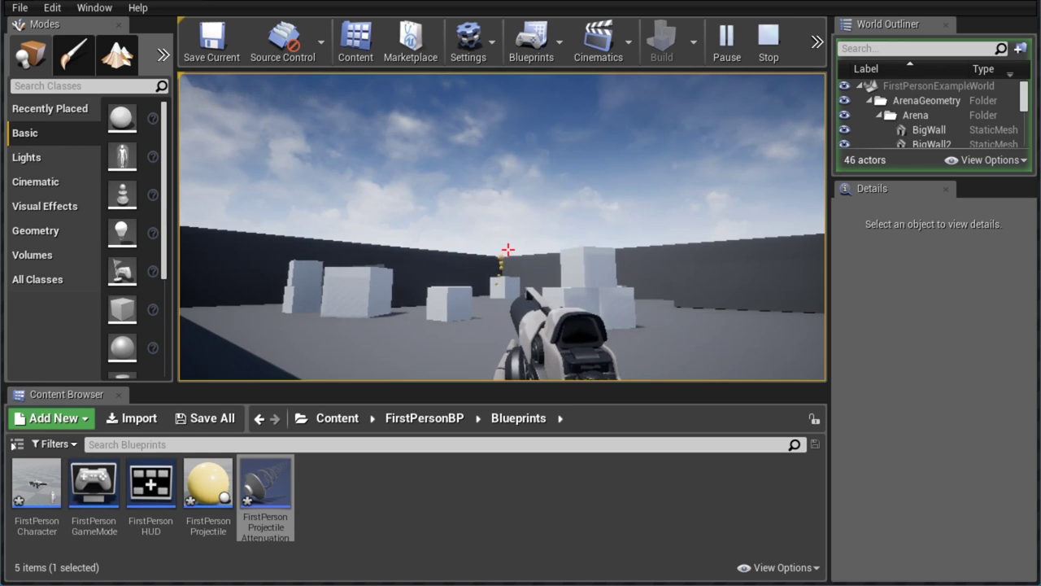
key(s)
click(507, 249)
click(507, 249)
click(508, 249)
click(508, 249)
click(507, 249)
click(507, 249)
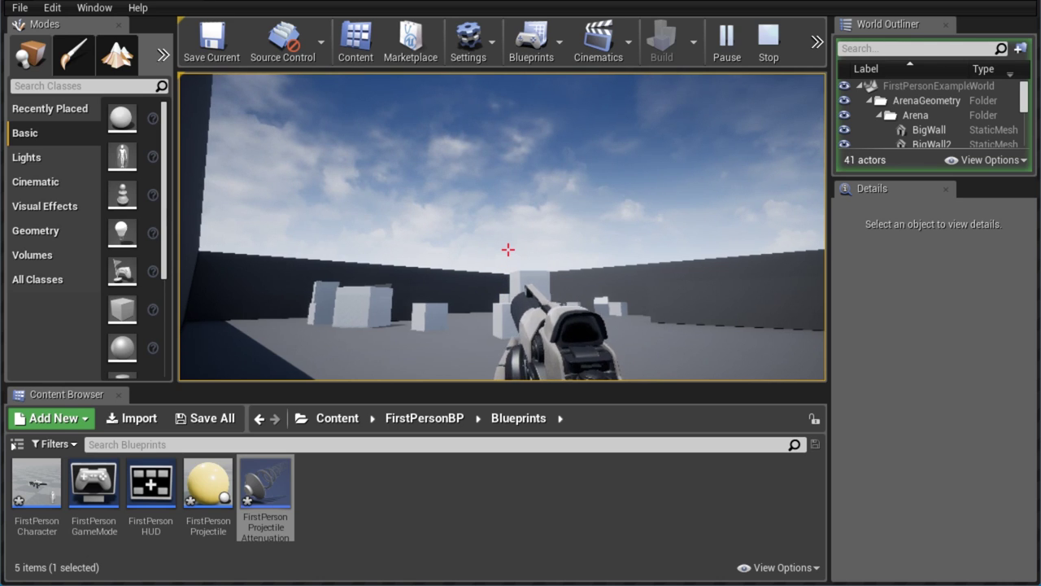
key(w)
click(508, 249)
click(508, 249)
click(508, 249)
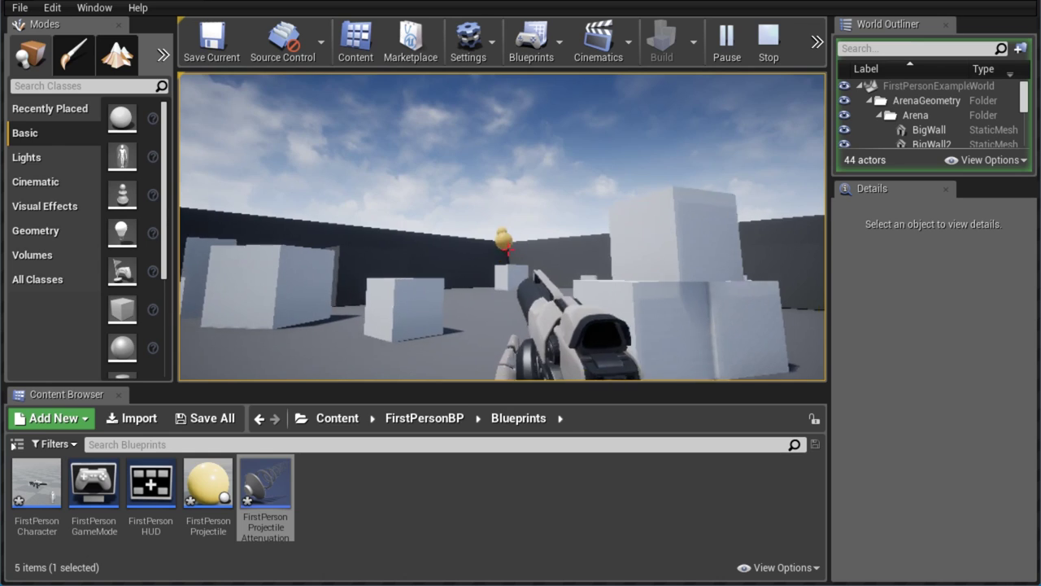
key(w)
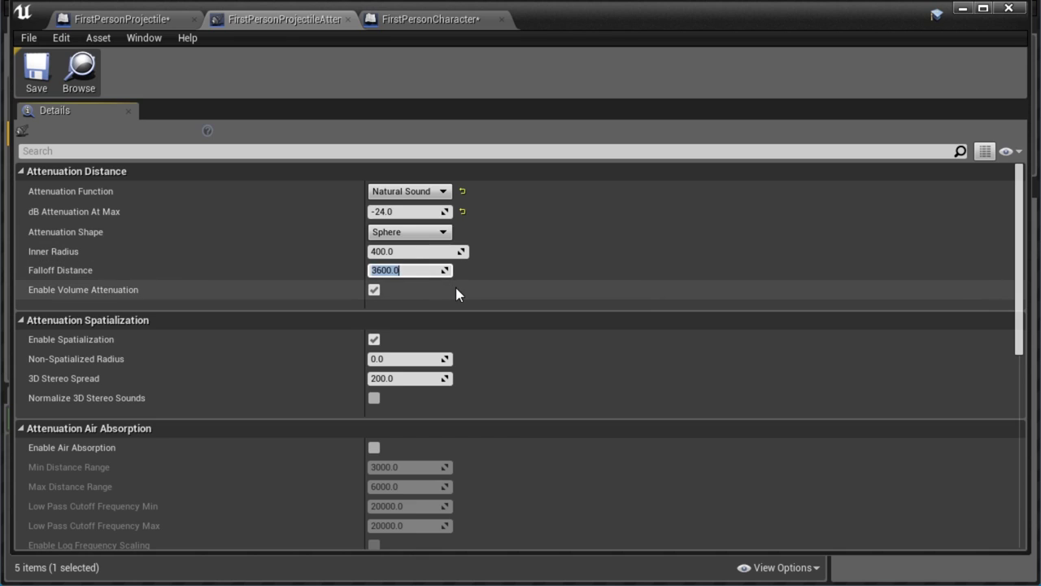
Set the Falloff Distance of the FirstPersonProjectileAttenuation asset to 8600
key(Left)
key(Home)
key(Right)
key(Home)
key(Delete)
text(8)
key(Return)
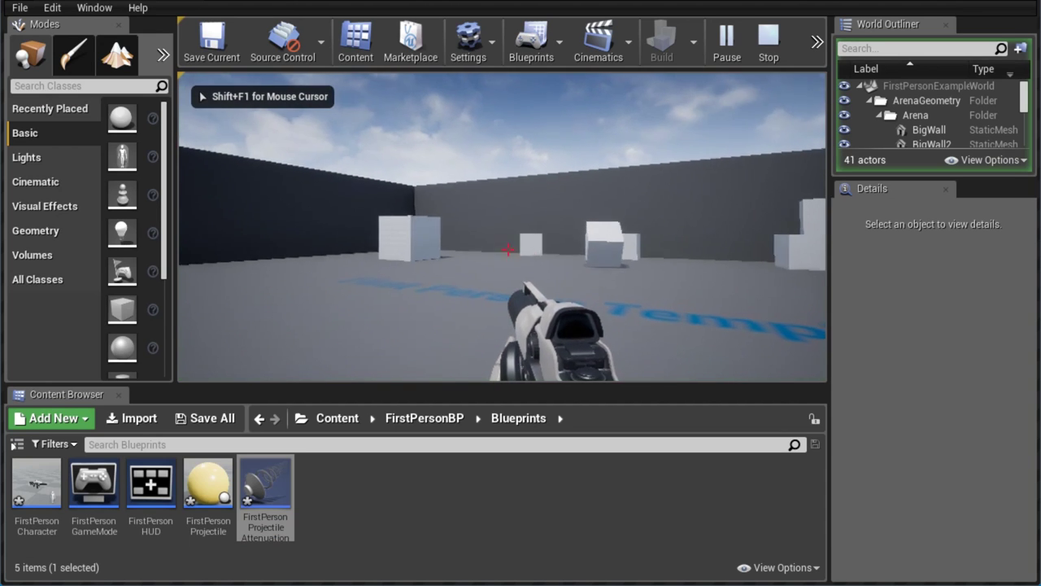
Play the level and fire at the cubes while moving backwards to test the 8600 falloff distance
key(s)
click(508, 249)
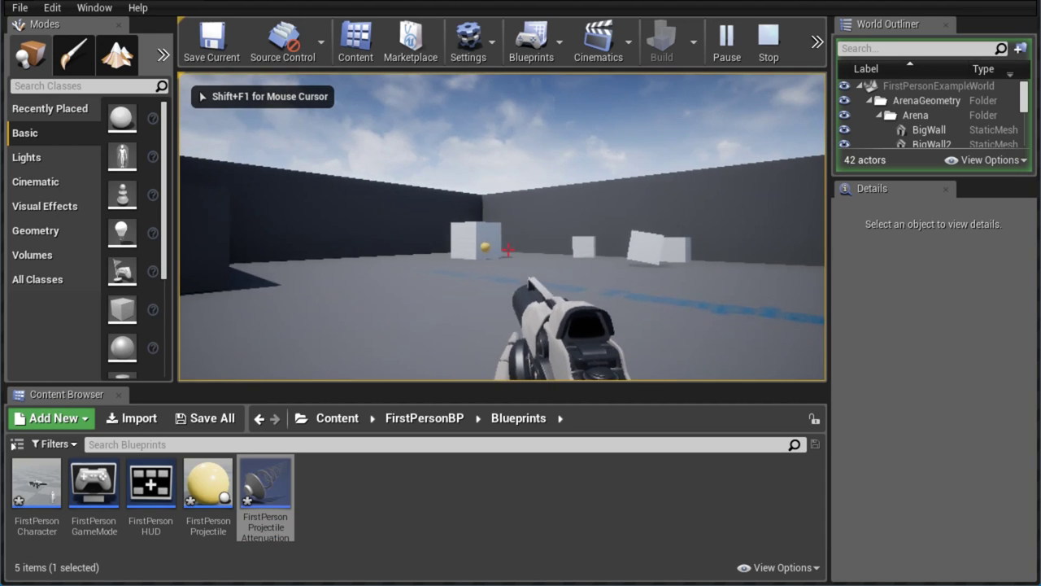
click(509, 250)
click(508, 249)
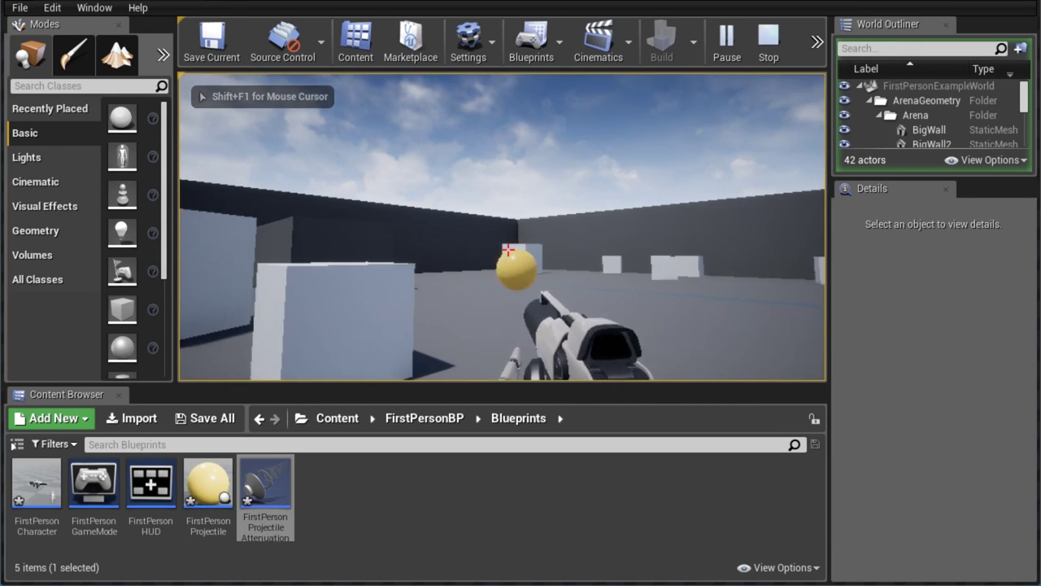
click(508, 249)
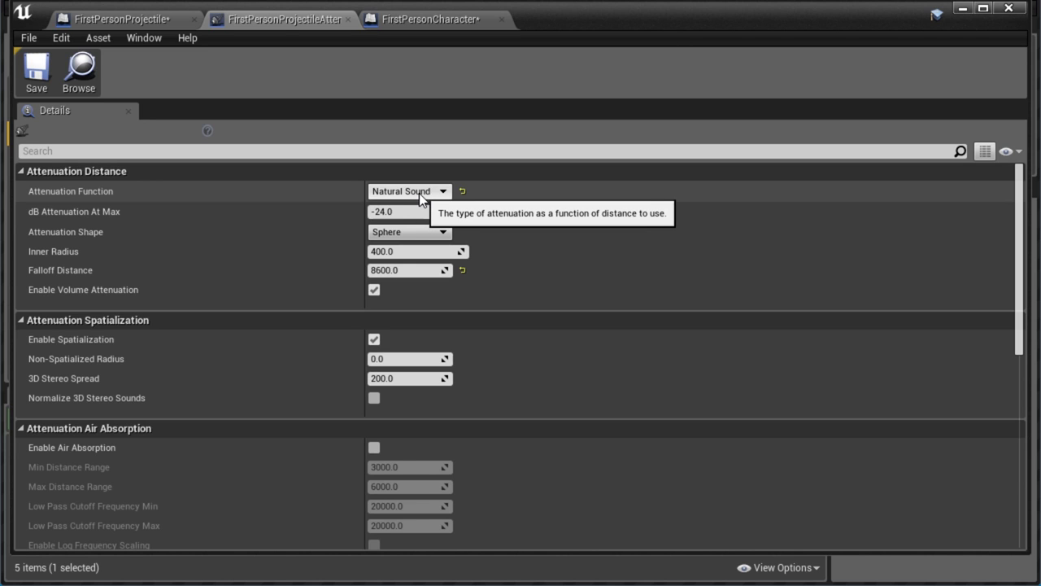
Change the attenuation function of the projectile attenuation asset and playtest it by firing from increasing distances across the arena
click(409, 217)
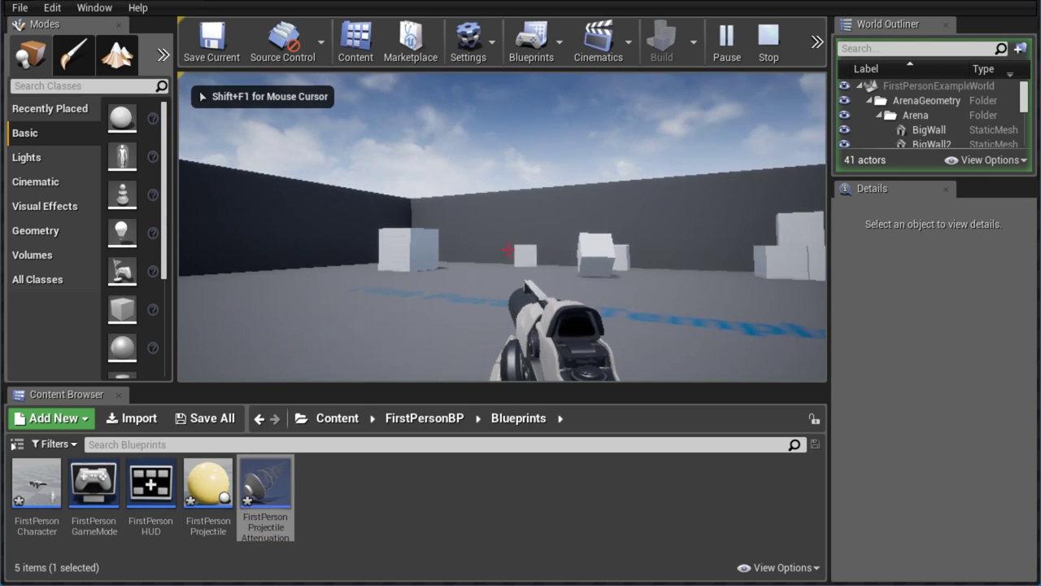
click(503, 244)
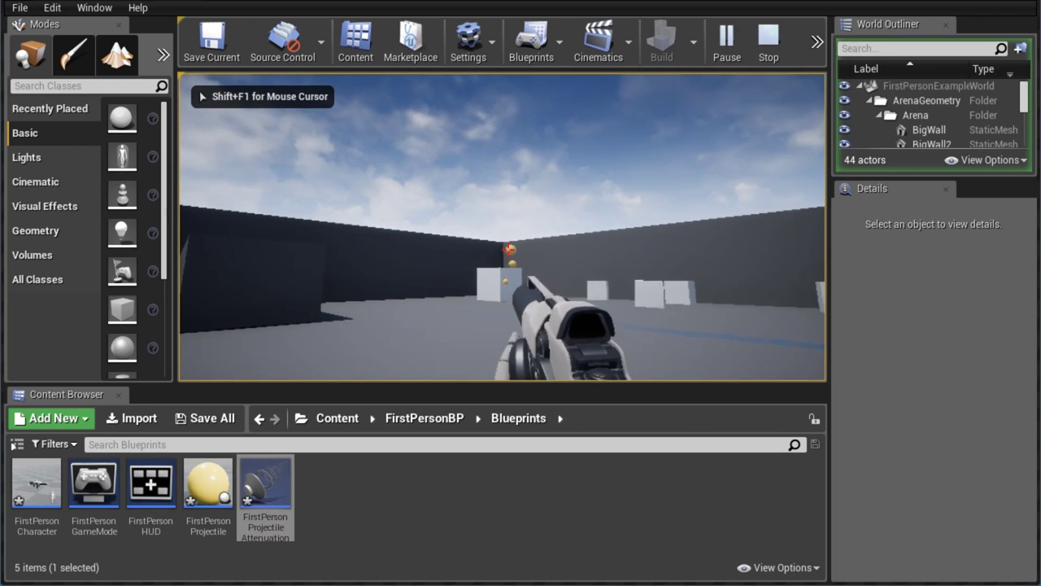
key(s)
click(509, 249)
click(509, 249)
click(509, 249)
click(510, 249)
click(509, 249)
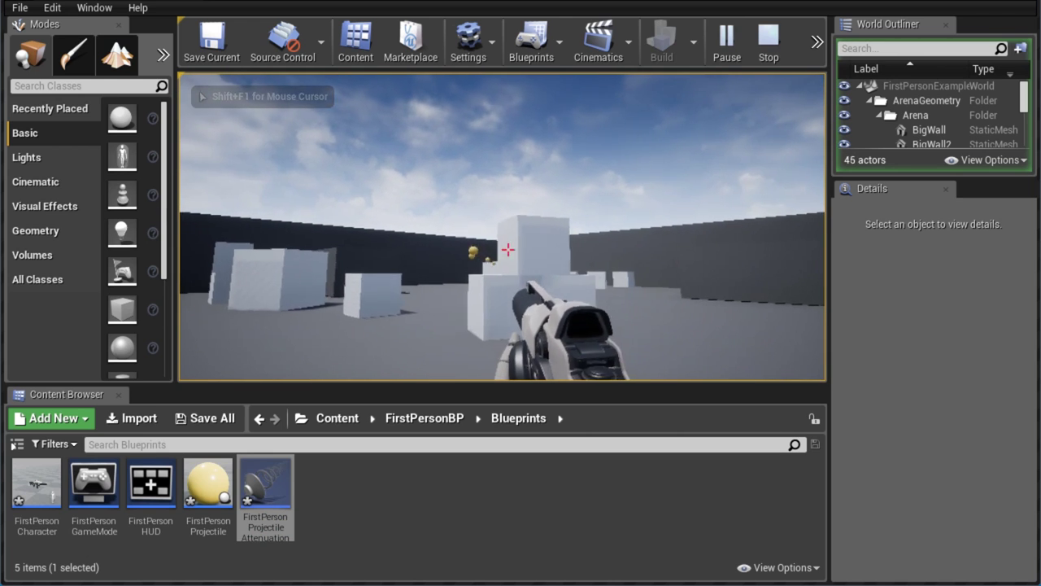
click(507, 249)
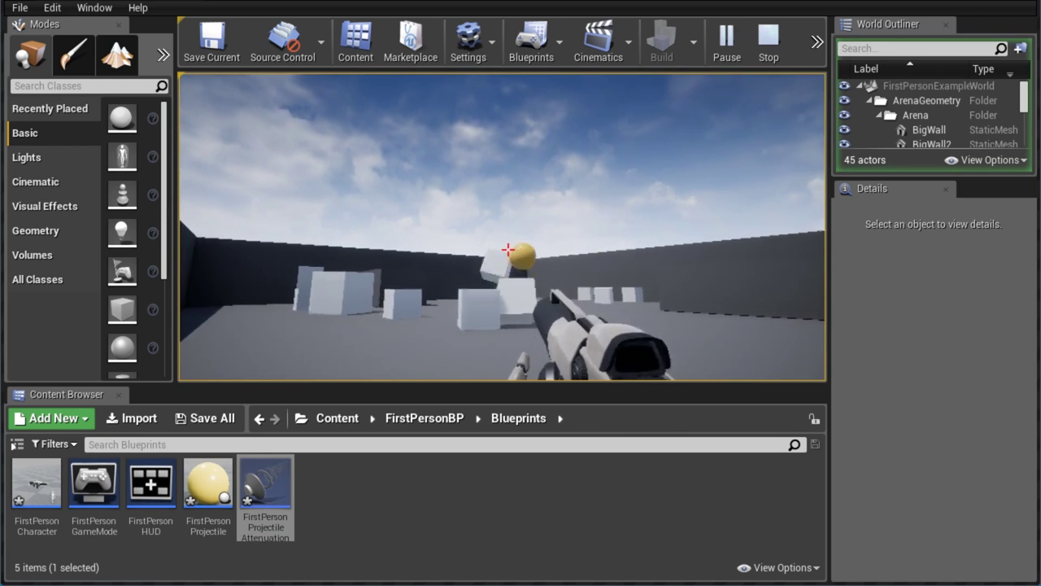
key(s)
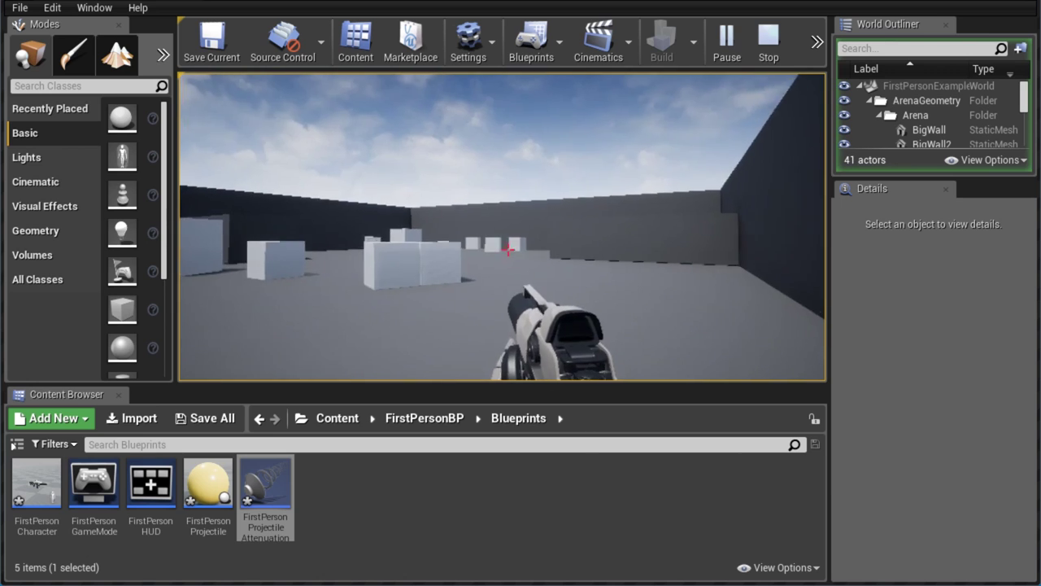
key(w)
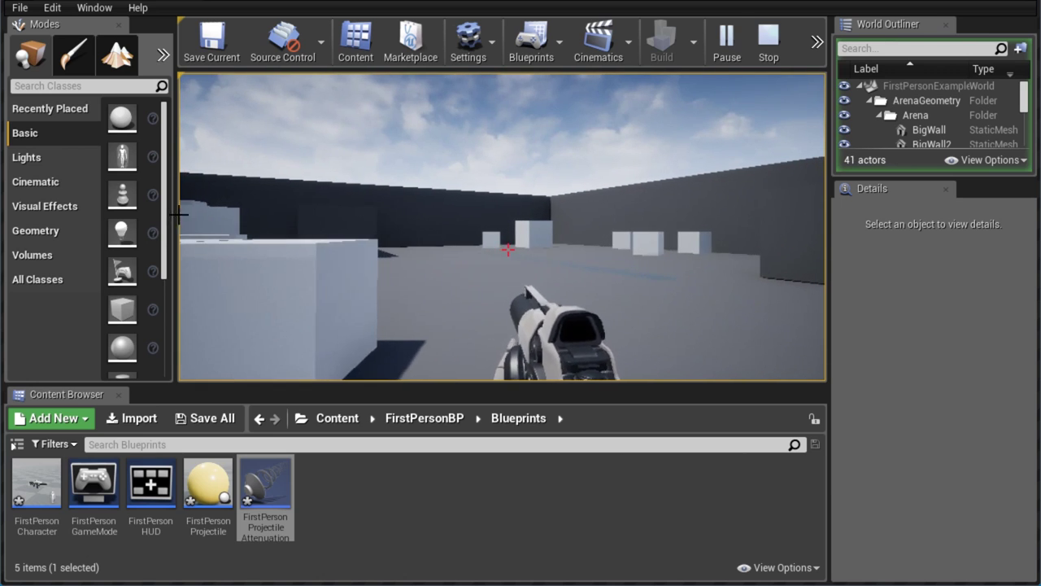
key(Escape)
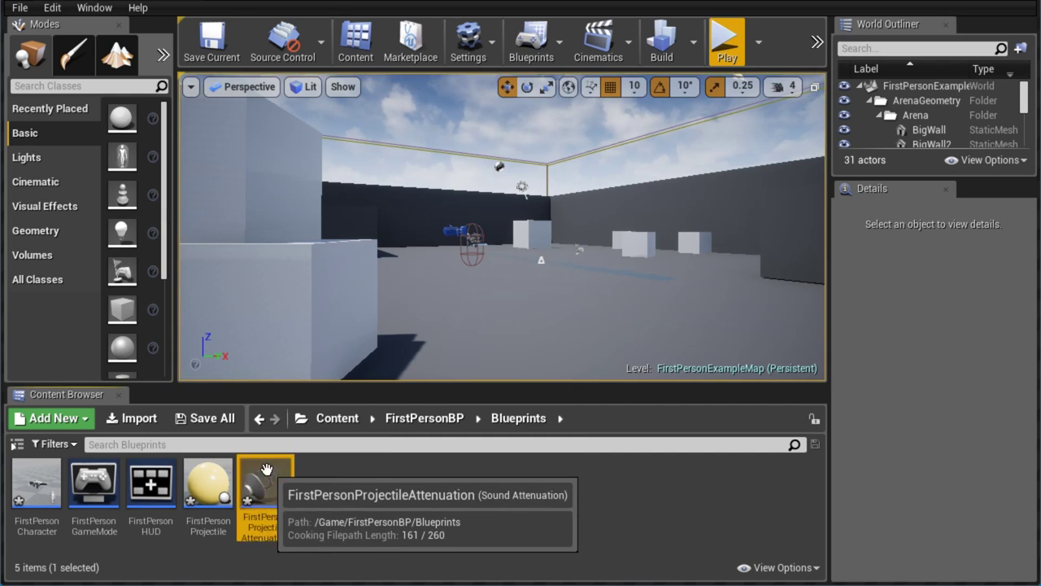
Readjust the attenuation distance settings of FirstPersonProjectileAttenuation and playtest them by firing at the cubes from near and far
double_click(266, 486)
click(423, 212)
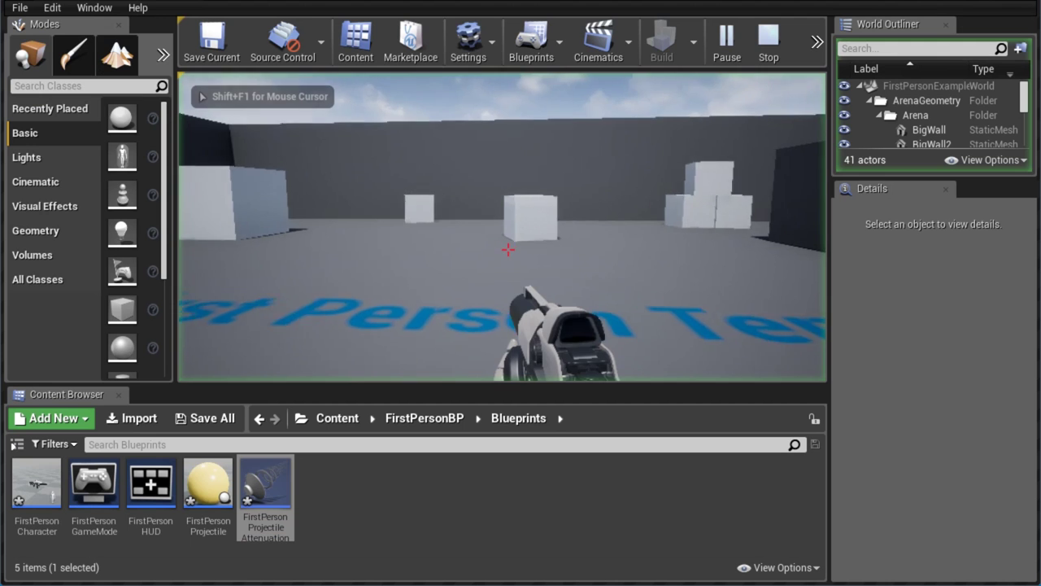
click(508, 249)
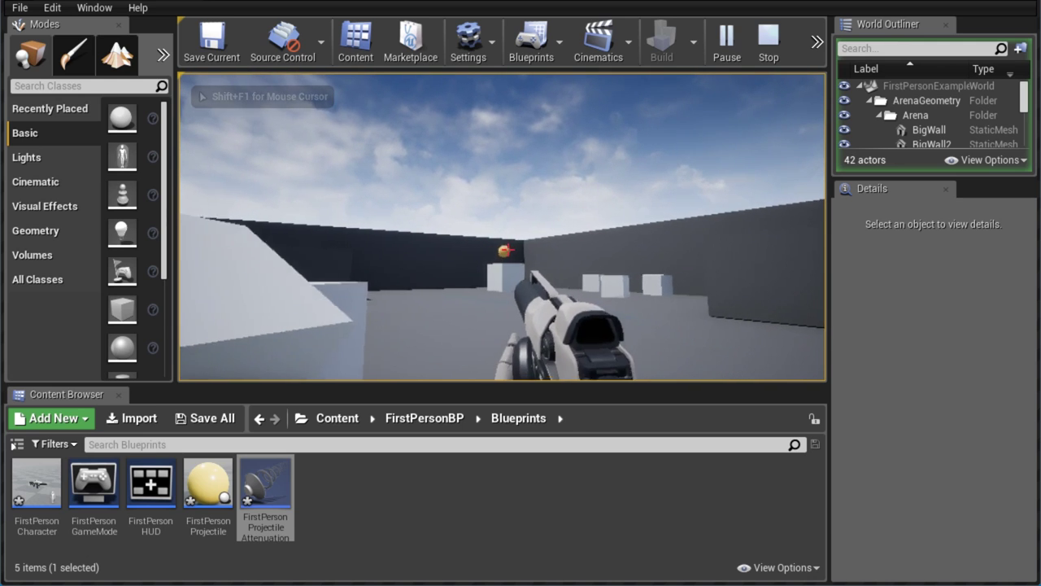
key(s)
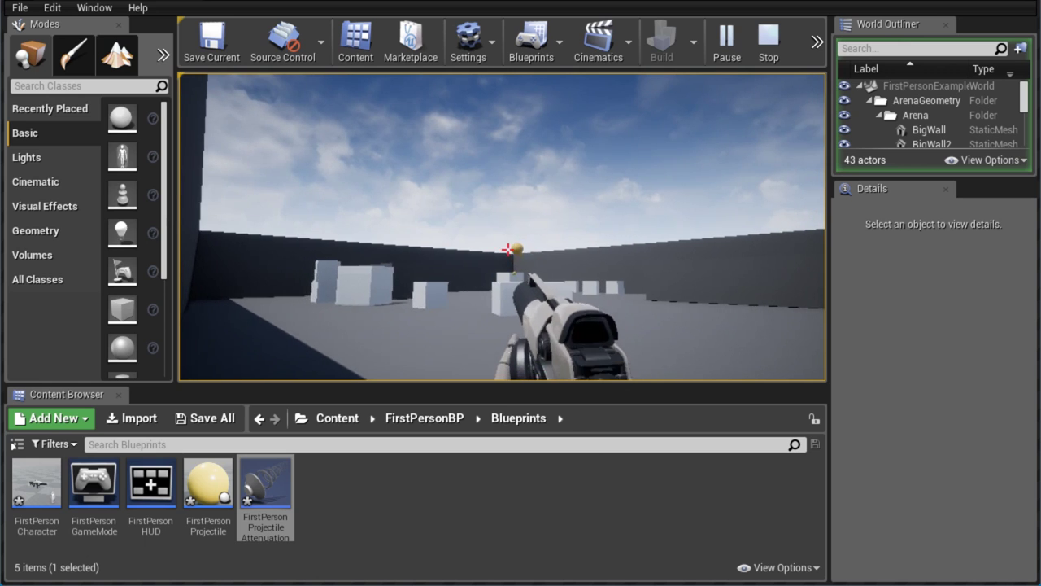
click(508, 249)
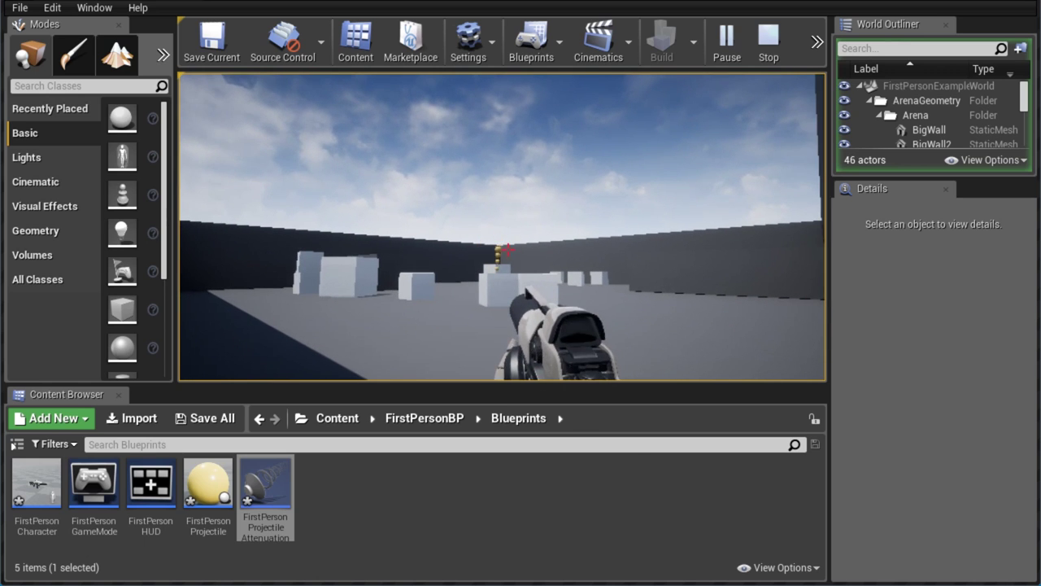
Continue the playtest by moving across the arena between the cubes and firing to hear the projectile attenuation, and end the session
key(w)
key(a)
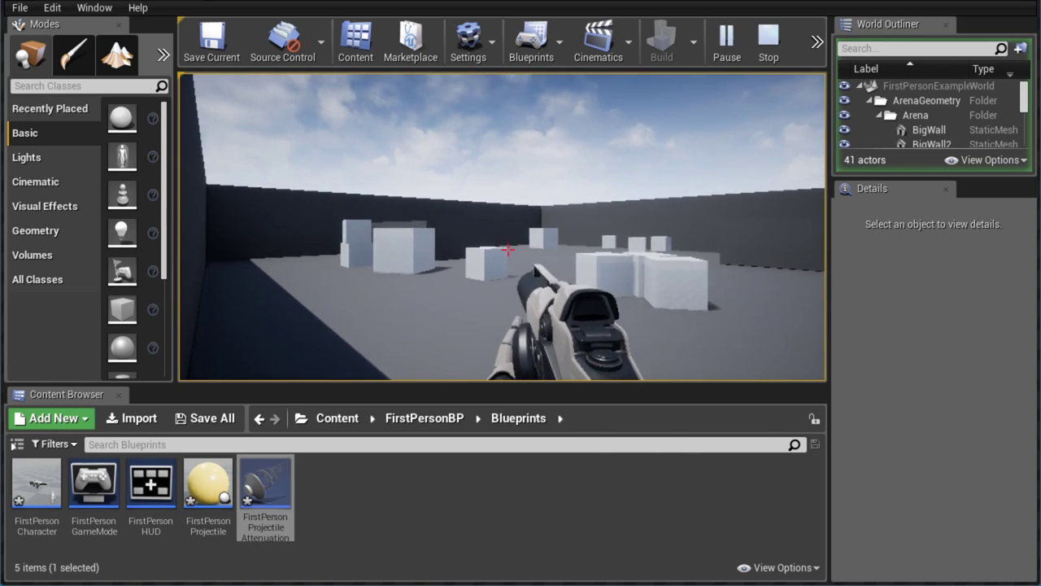
key(w)
key(a)
key(w)
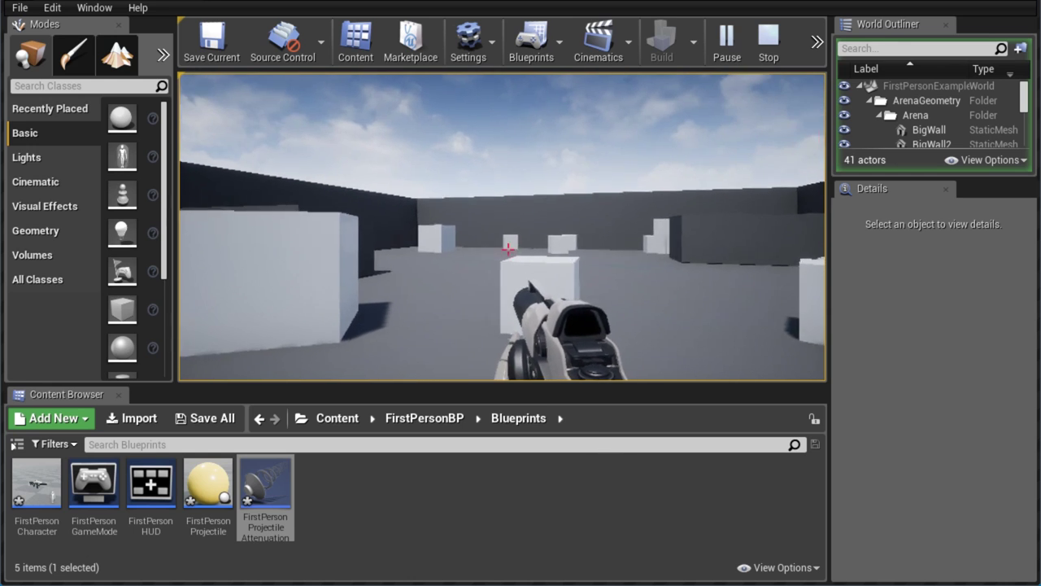
key(w)
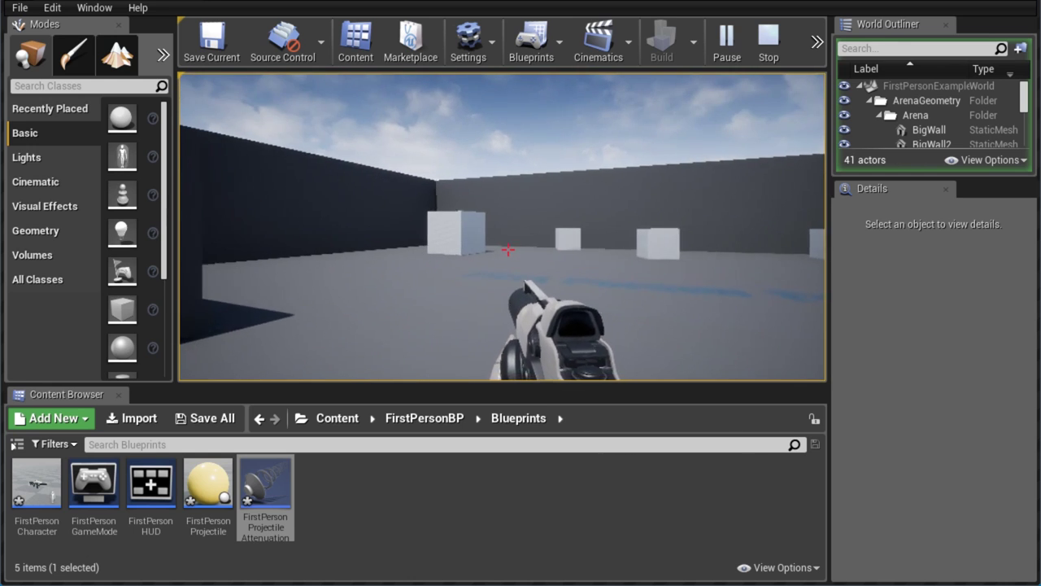
key(w)
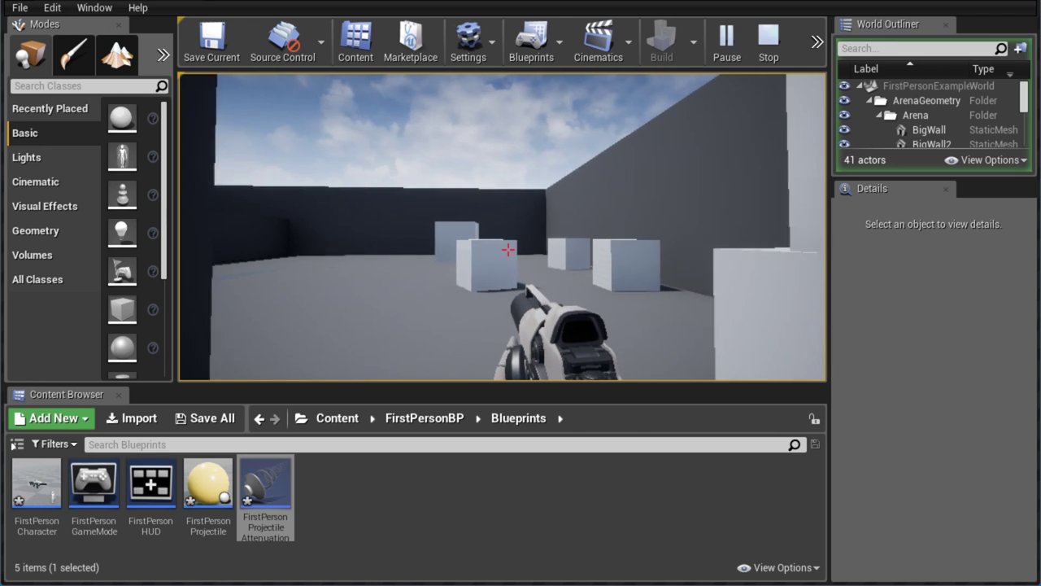
click(507, 249)
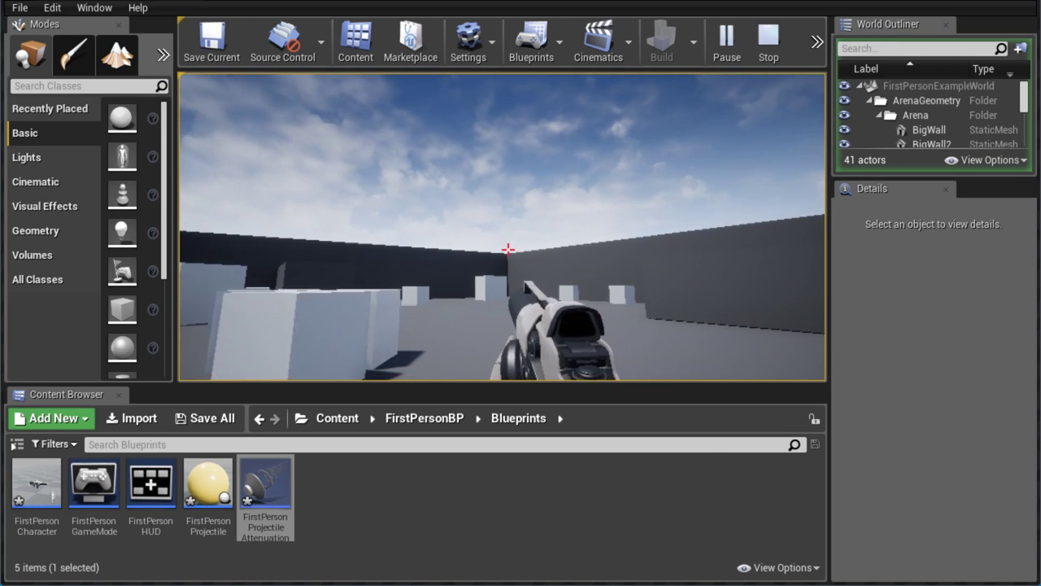
key(a)
key(w)
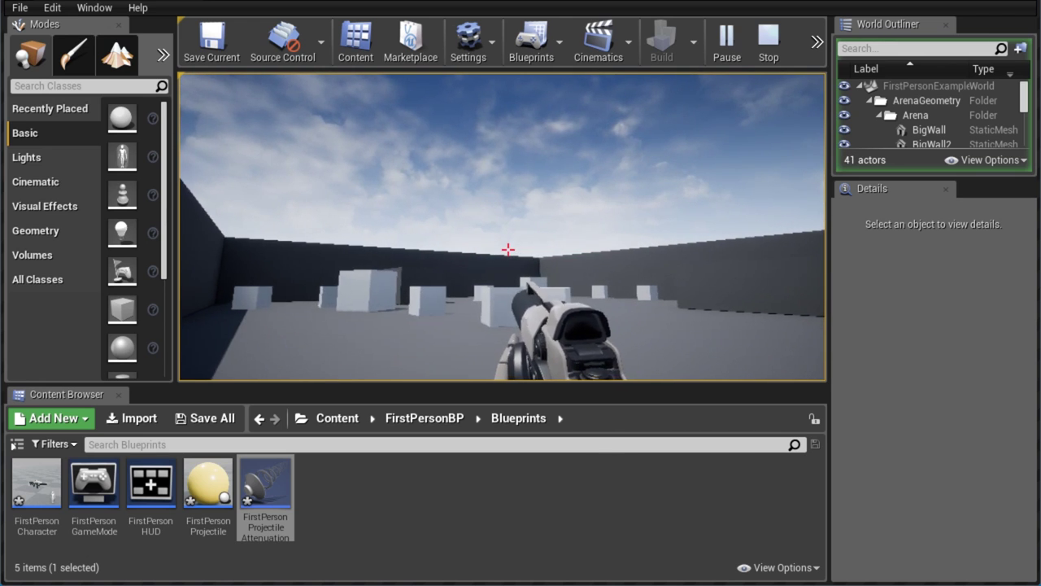
key(w)
key(a)
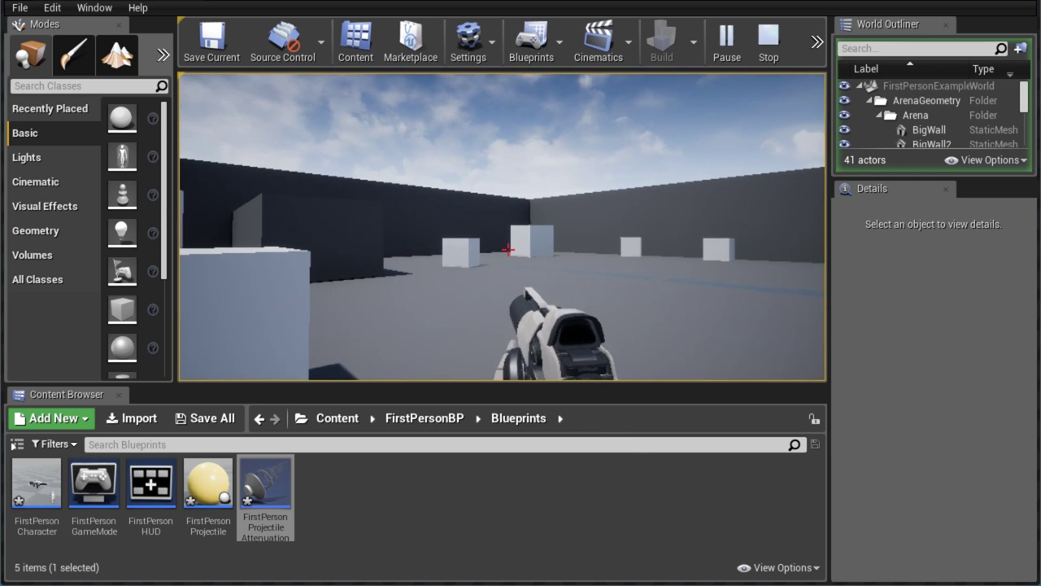
key(Escape)
Find the Ambient Sound actor and place it in the level at the upper edge of the EditorCube8 cube
right_drag(497, 204, 460, 219)
key(w)
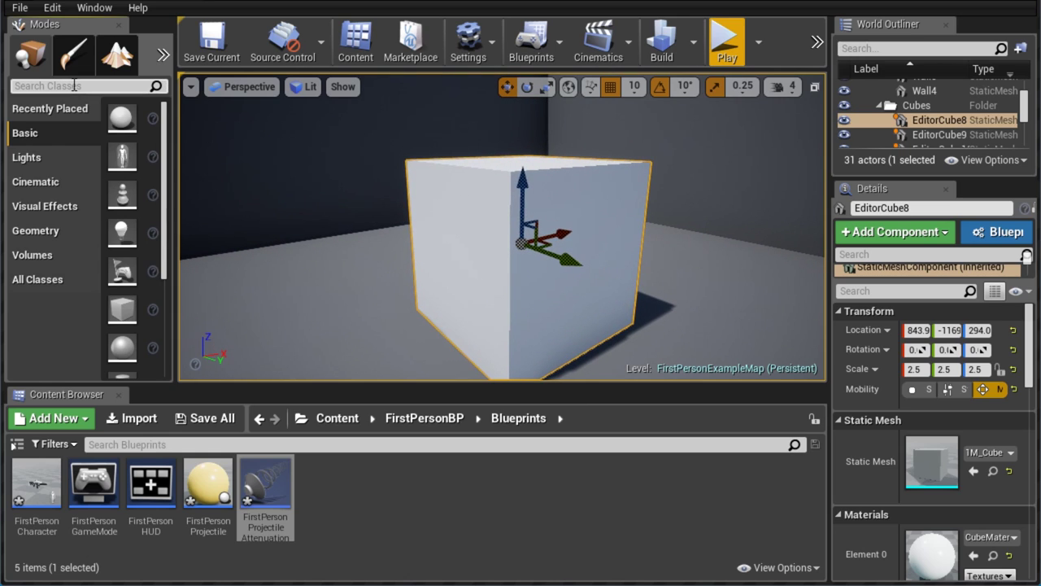
text(ambient)
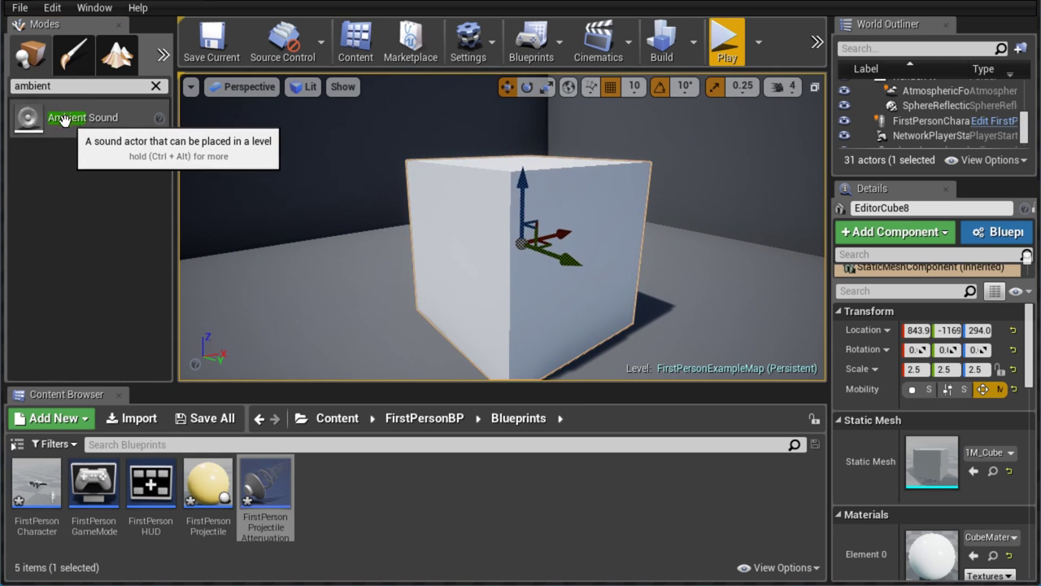
drag(89, 118, 334, 146)
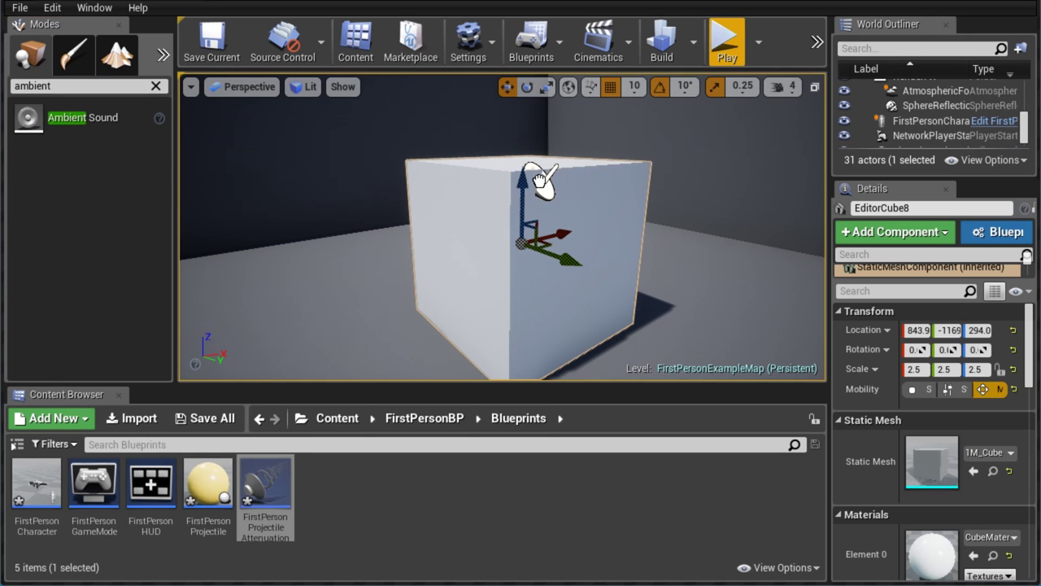
drag(541, 175, 549, 175)
Rename the EditorCube8 cube as SoundBox in the World Outliner
drag(894, 178, 895, 480)
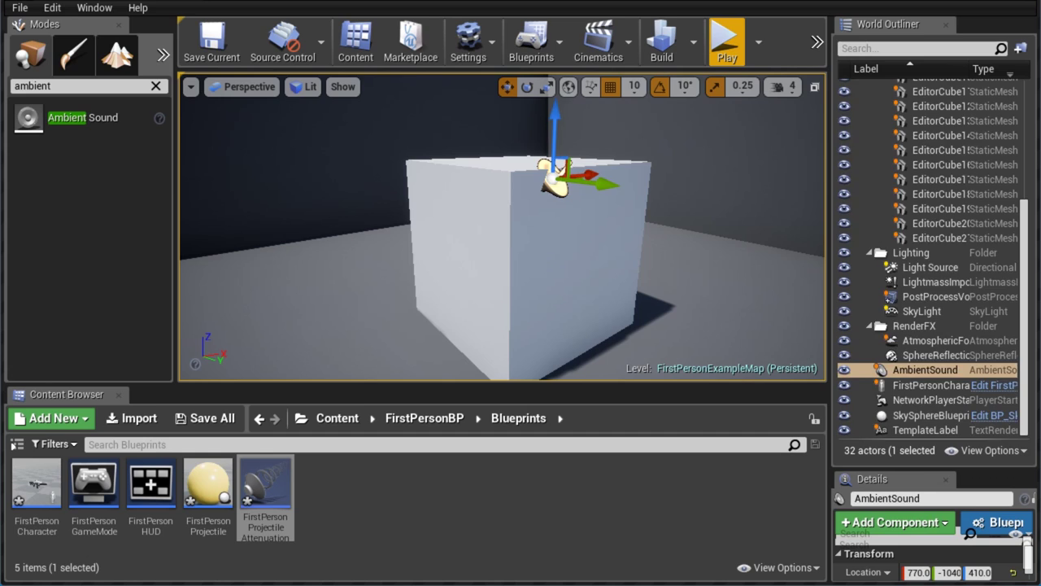
click(571, 256)
scroll(913, 316, down, 2)
click(941, 170)
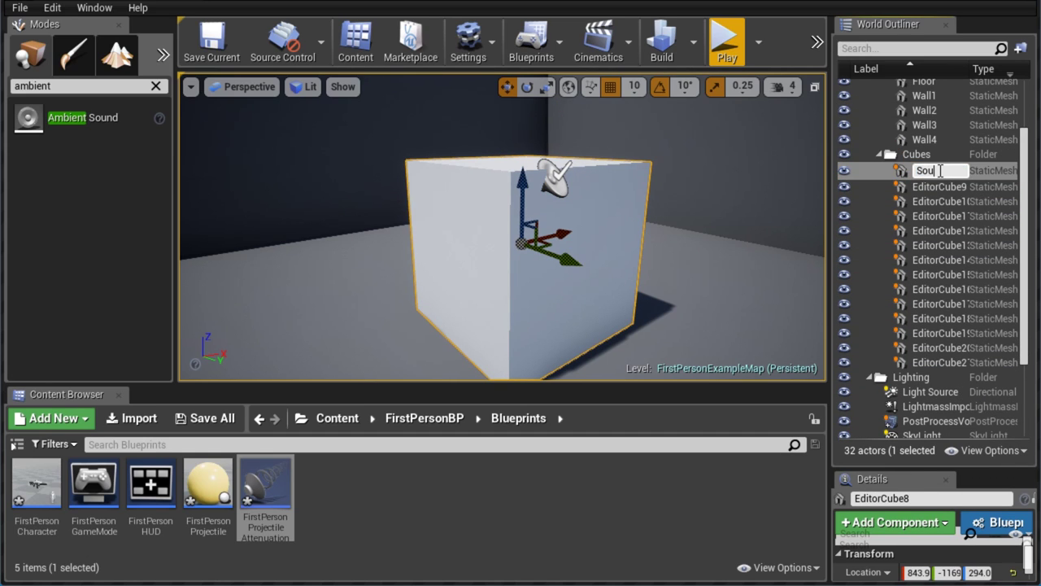
text(SoundBox)
key(Return)
Attach the AmbientSound actor to the SoundBox cube as its child
scroll(935, 244, down, 3)
drag(928, 369, 928, 317)
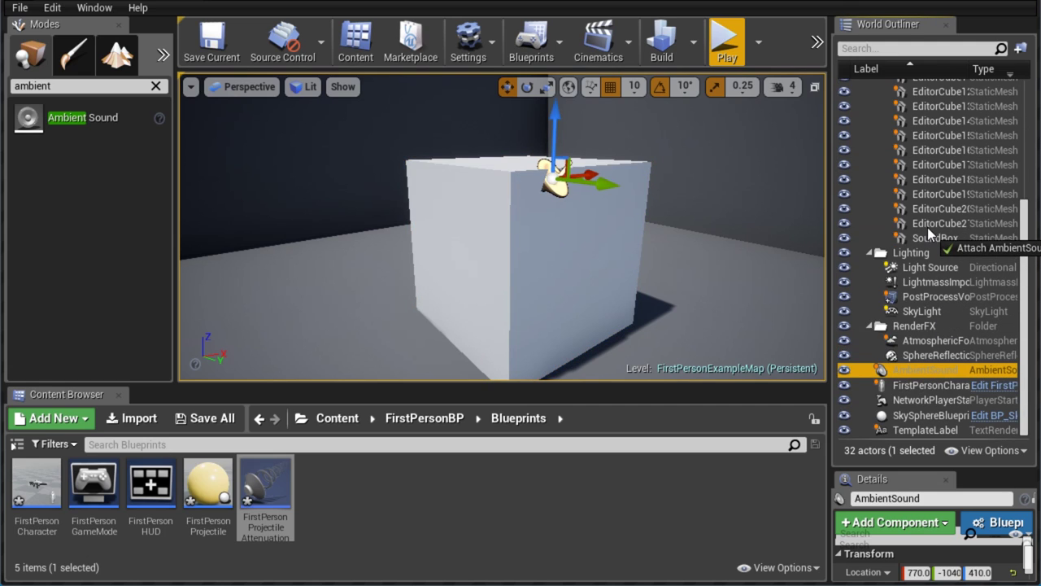
drag(929, 238, 930, 238)
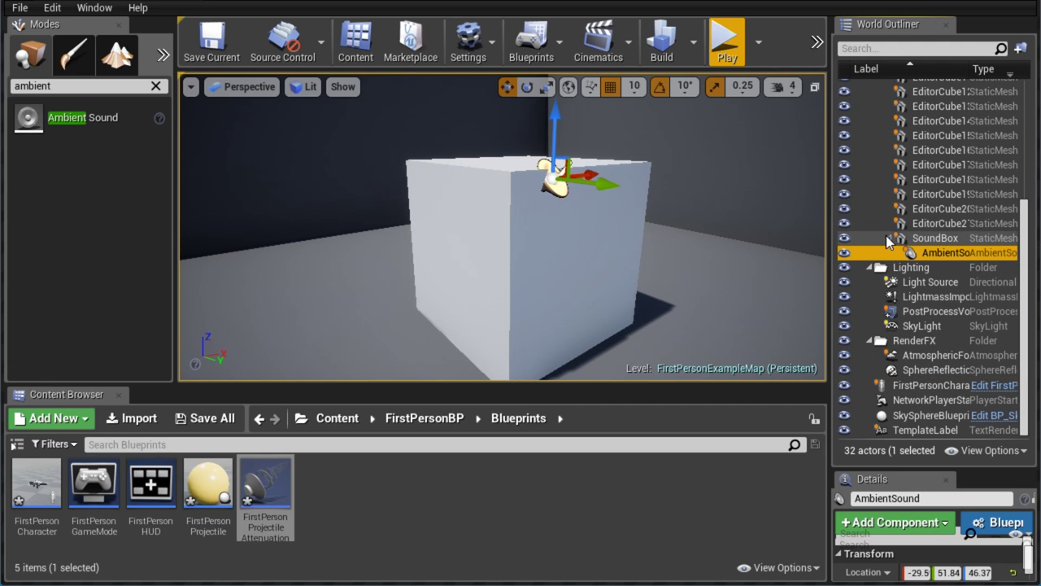
Move the SoundBox cube sideways to test the attachment of the ambient sound, and undo the move
click(529, 266)
drag(537, 248, 604, 248)
key(ctrl+z)
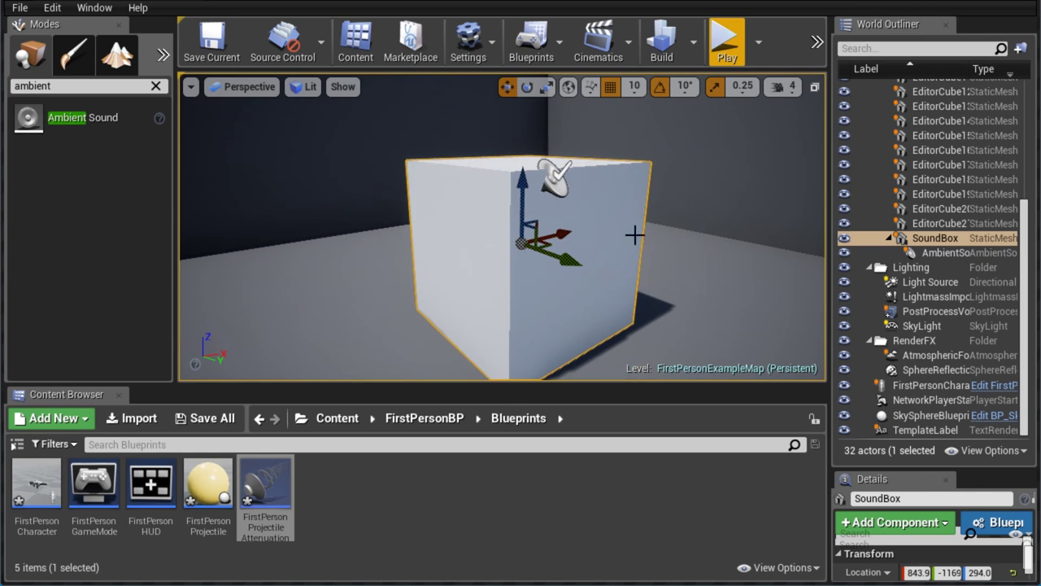
Assign the Fire01 sound wave as the Sound of the AmbientSound actor
click(935, 253)
drag(909, 468, 896, 140)
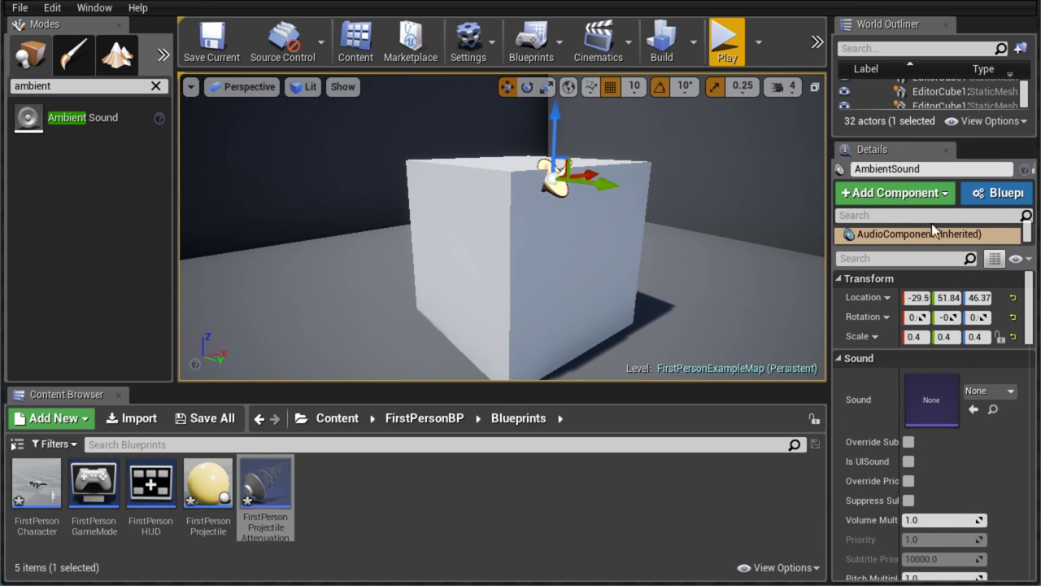
click(954, 414)
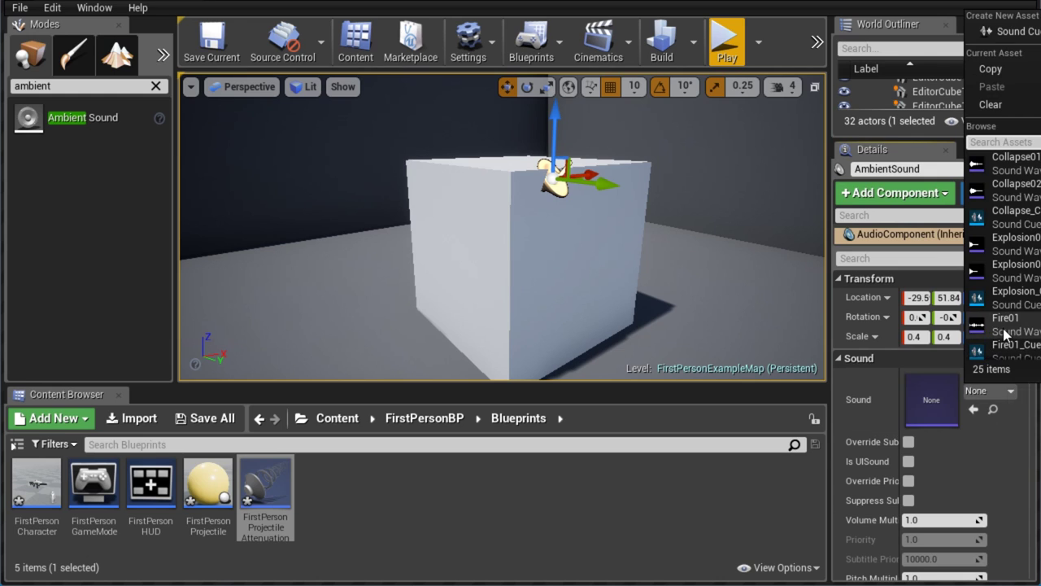
click(903, 319)
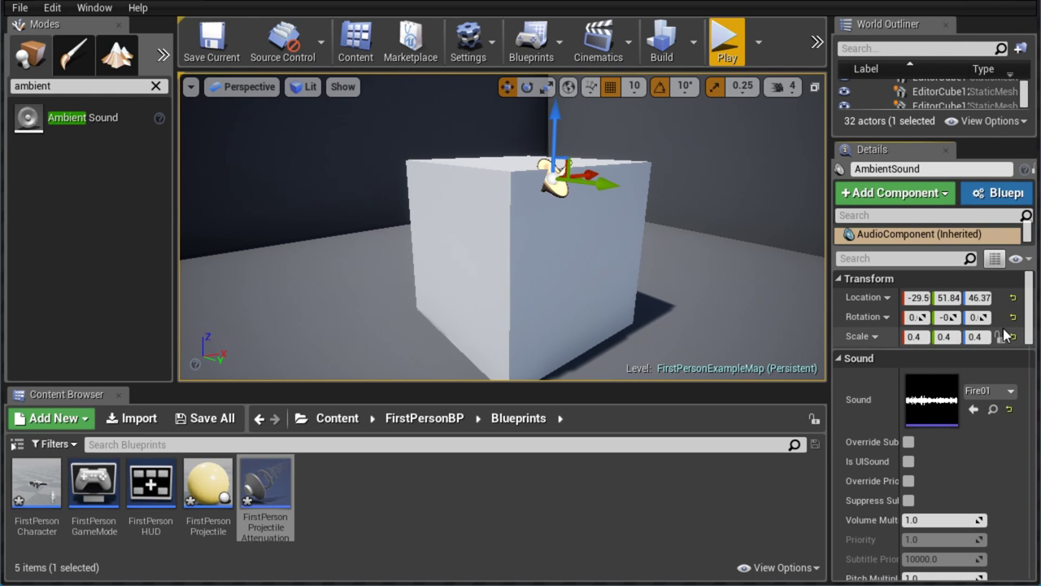
Play the level and walk around the arena to listen to the Fire01 sound without attenuation, and stop playing
click(723, 50)
key(w)
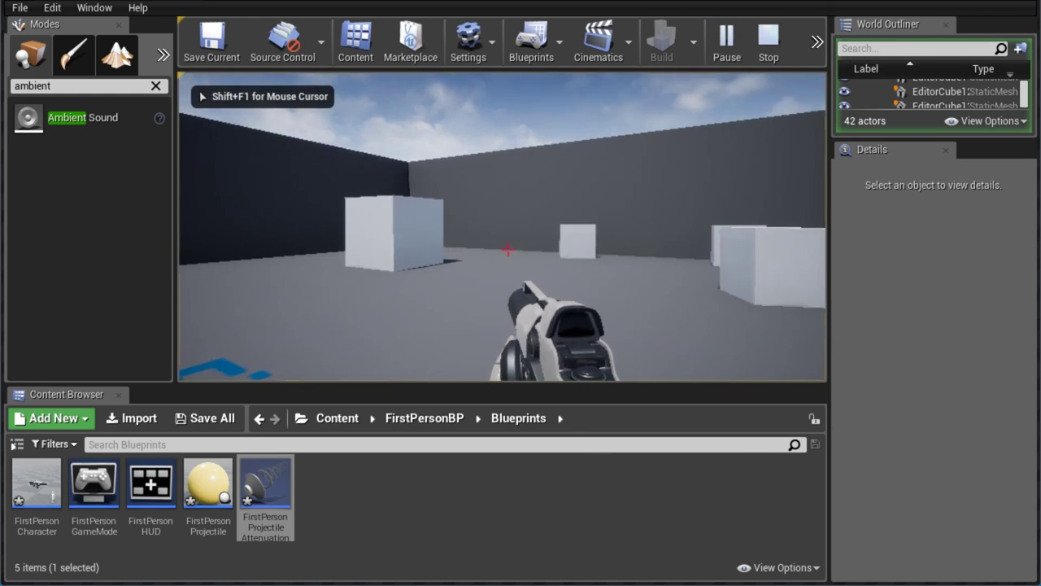
key(w)
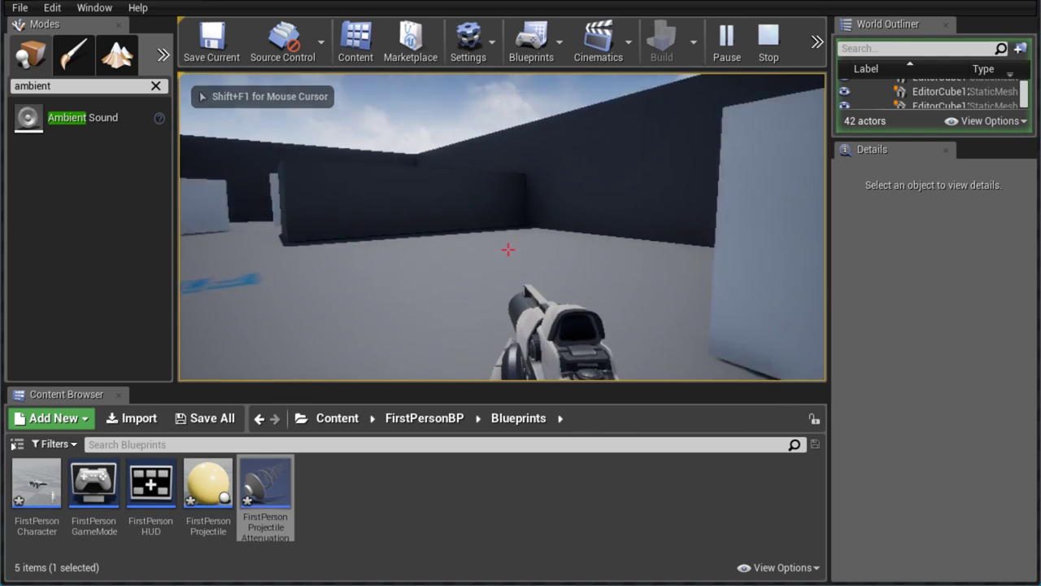
key(w)
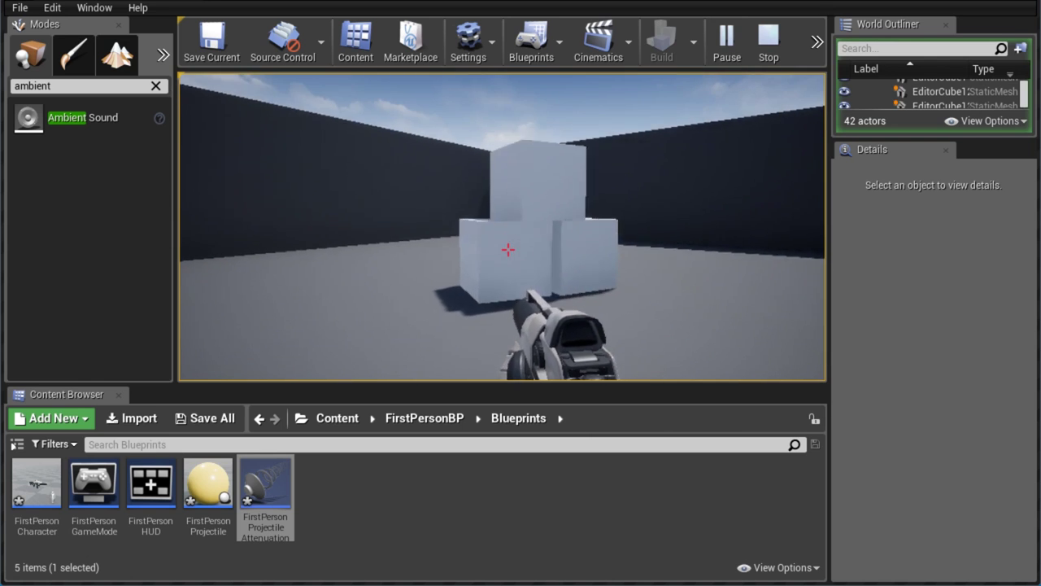
key(Escape)
Set the AmbientSound actor's Attenuation Settings to the FirstPersonProjectileAttenuation asset
right_drag(402, 233, 651, 228)
key(w)
click(563, 235)
scroll(962, 401, down, 3)
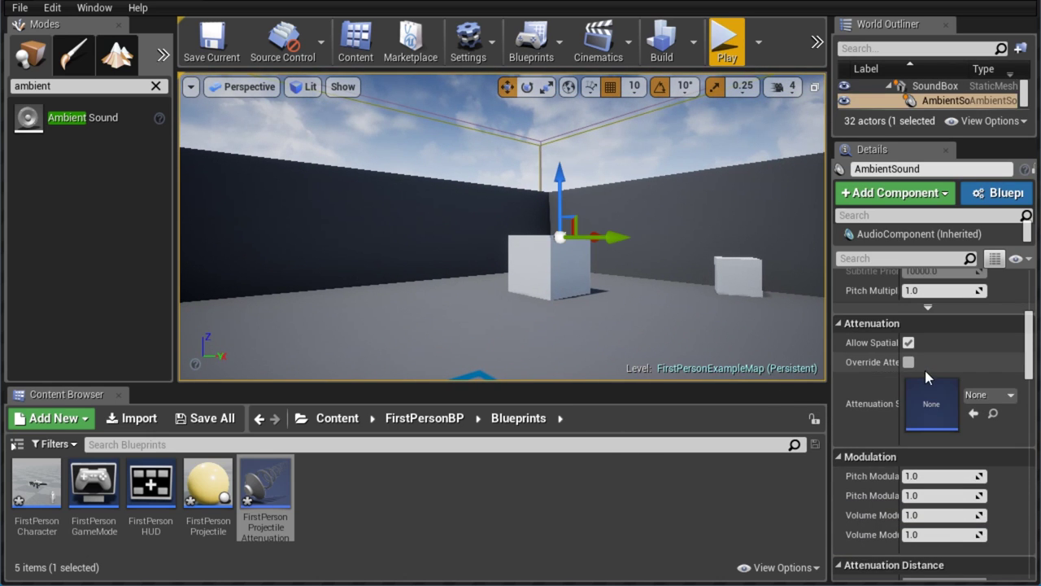
click(988, 395)
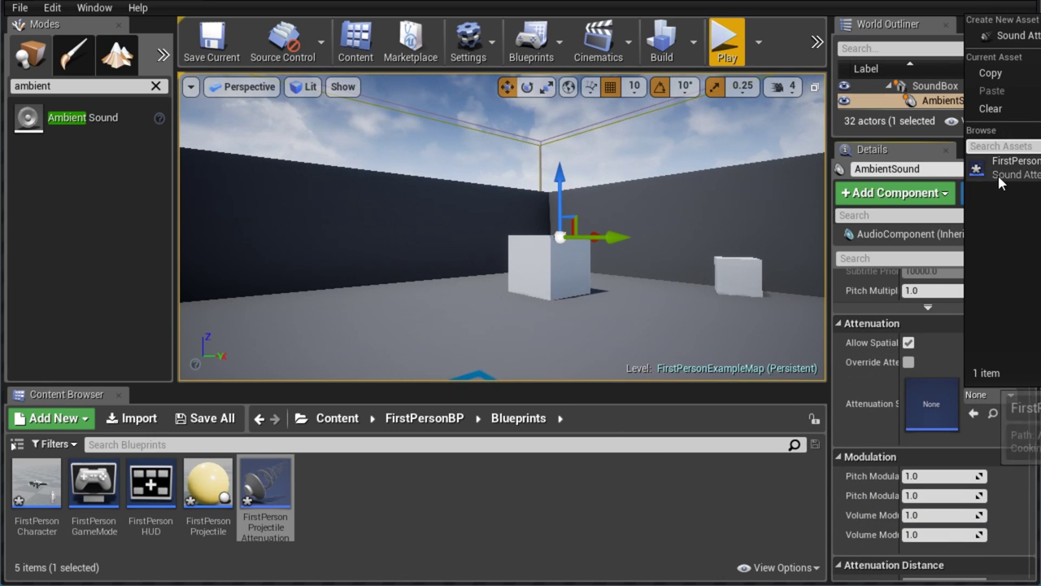
click(1001, 167)
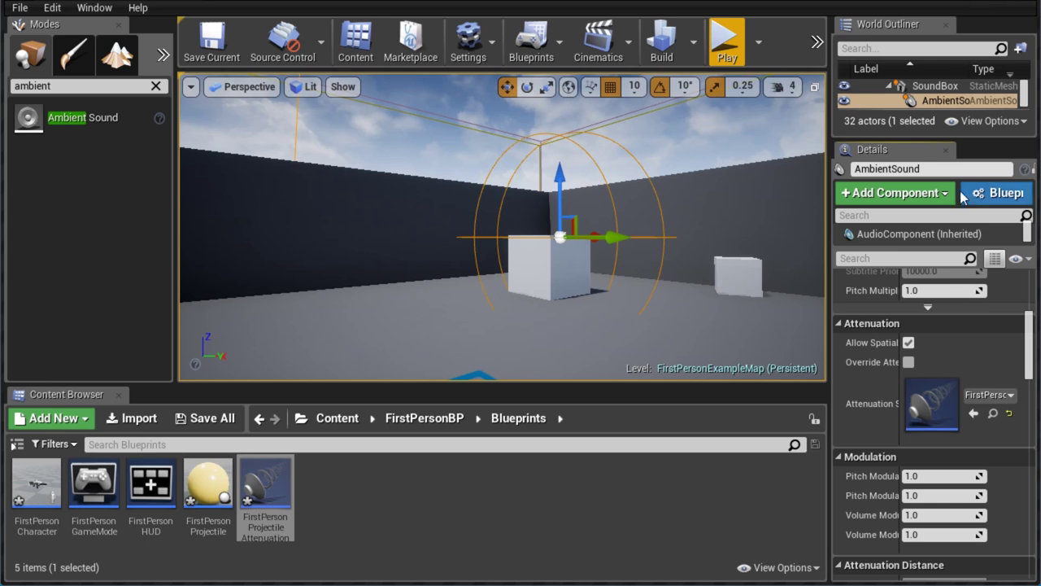
Playtest the attenuated fire sound by walking close to the SoundBox, away to the far corner and back, and stop playing
click(721, 45)
key(w)
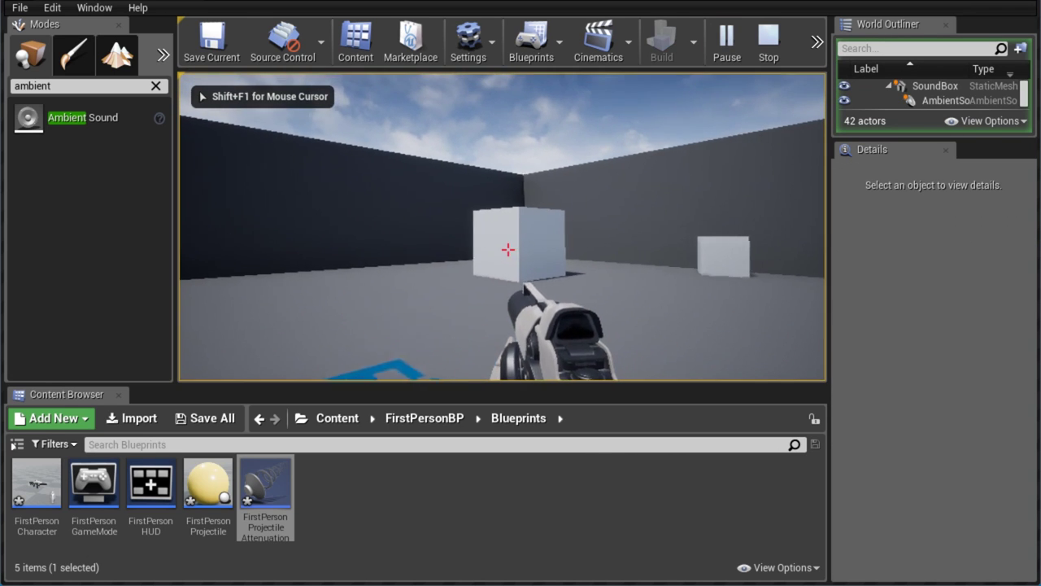
key(w)
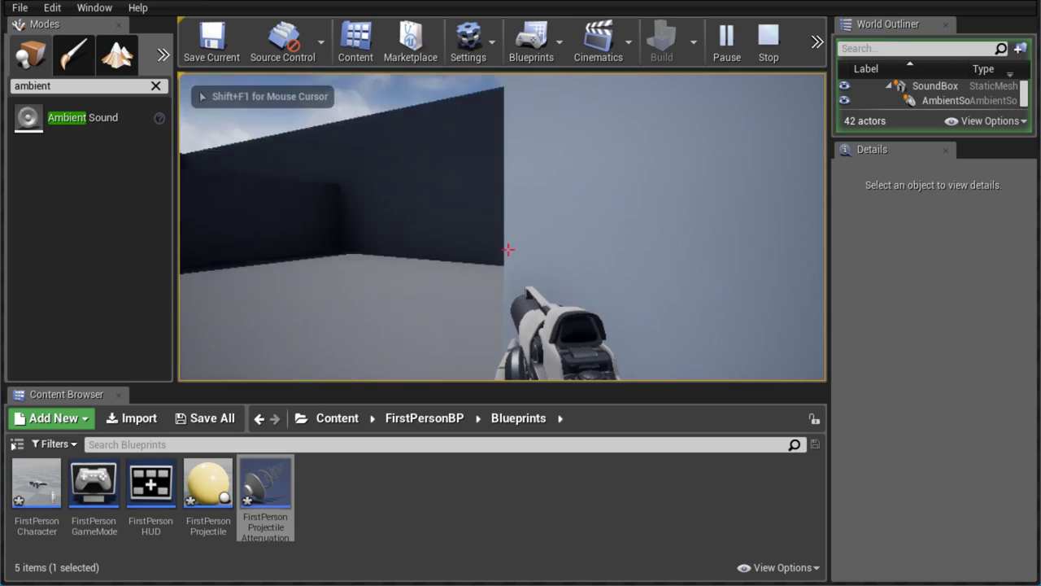
key(w)
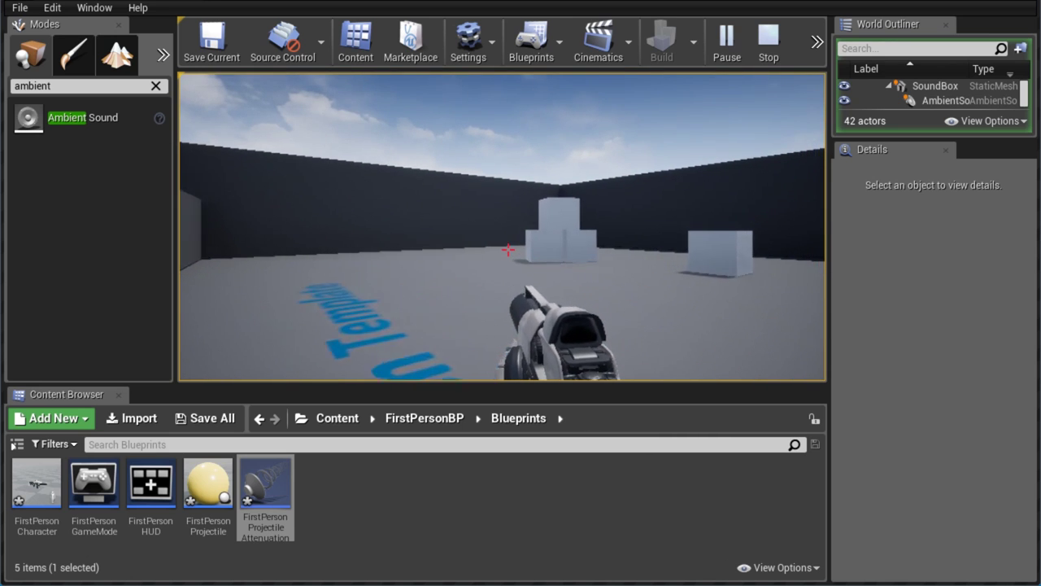
key(w)
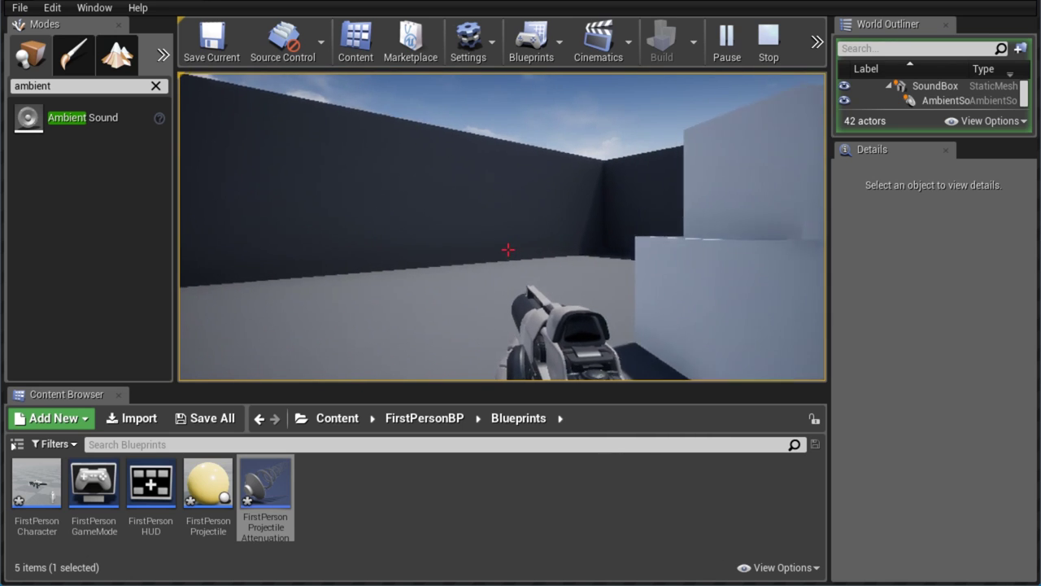
key(w)
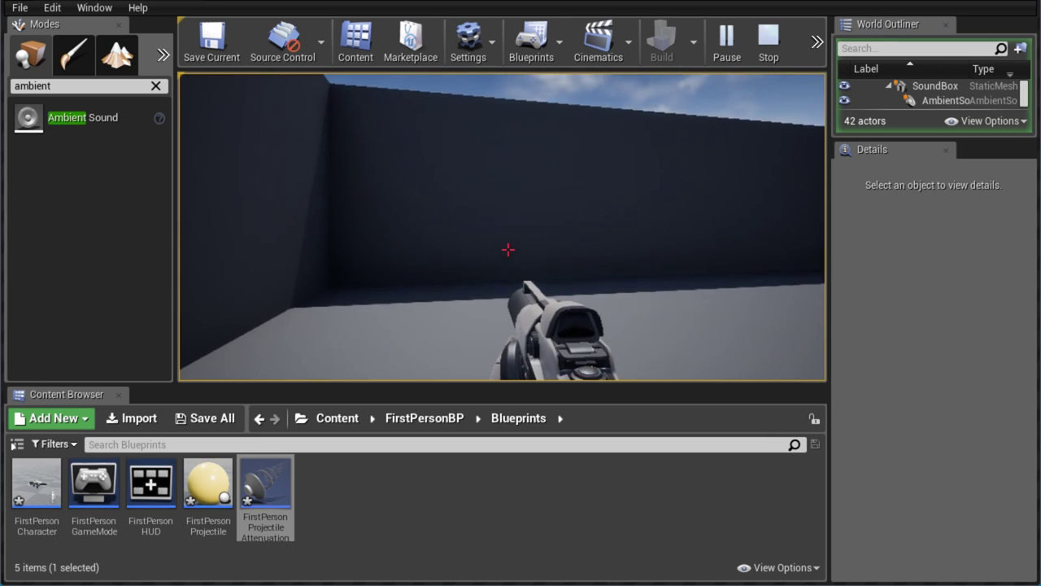
key(s)
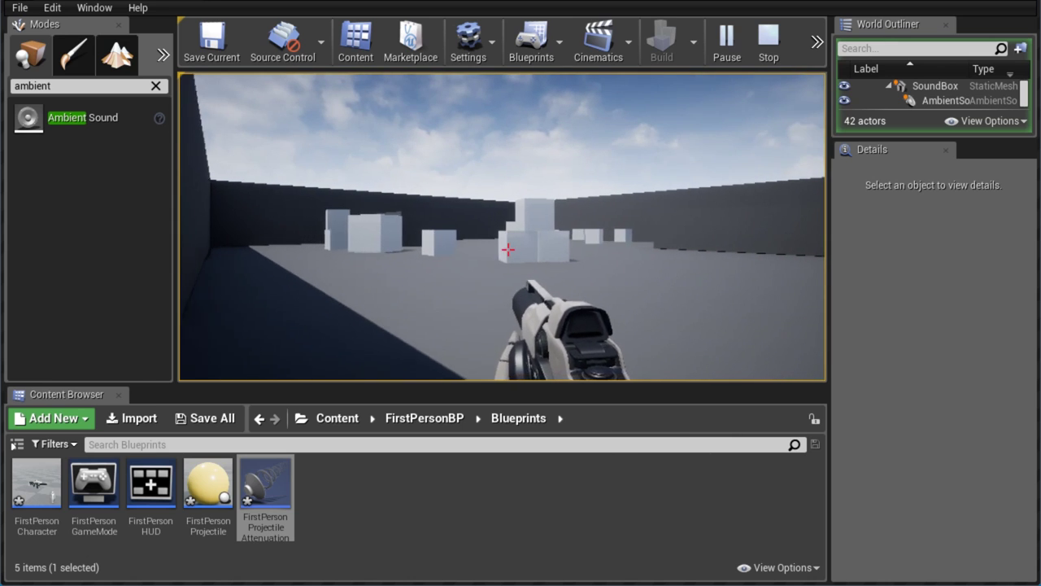
key(w)
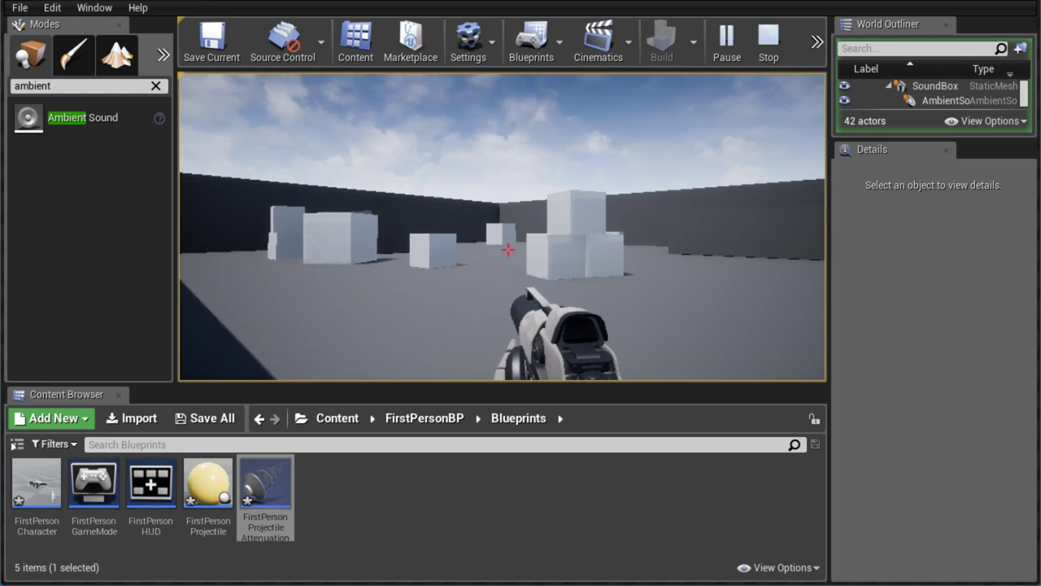
key(w)
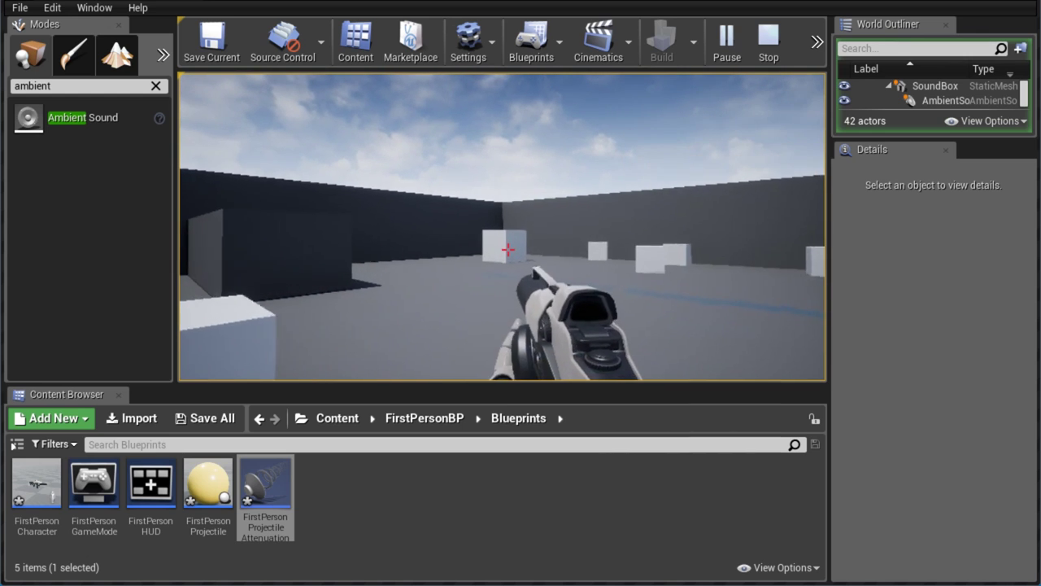
key(Escape)
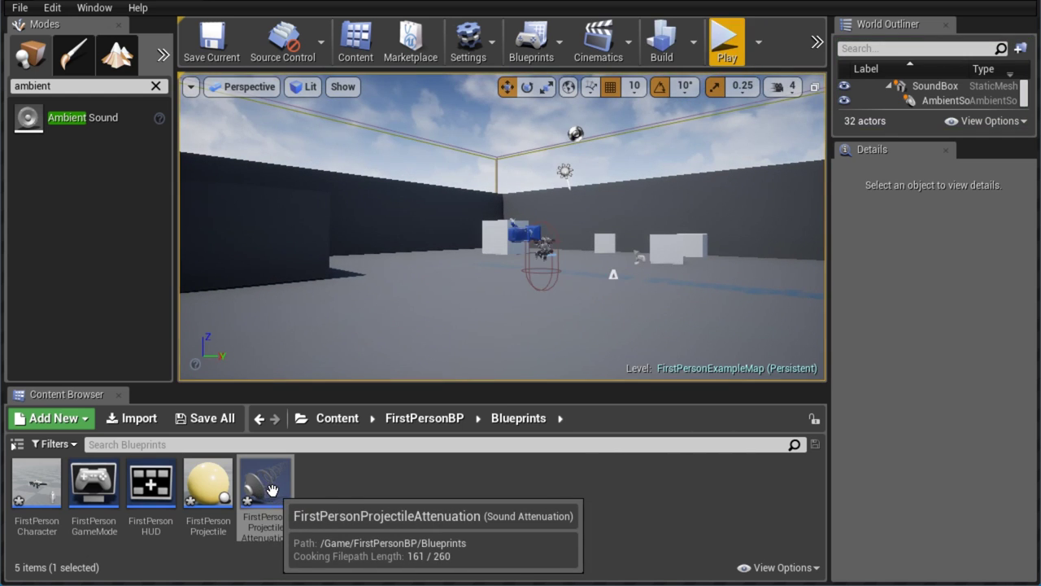
Duplicate the FirstPersonProjectileAttenuation asset as FireAttenuation and set the copy's Attenuation Function to Logarithmic
click(265, 488)
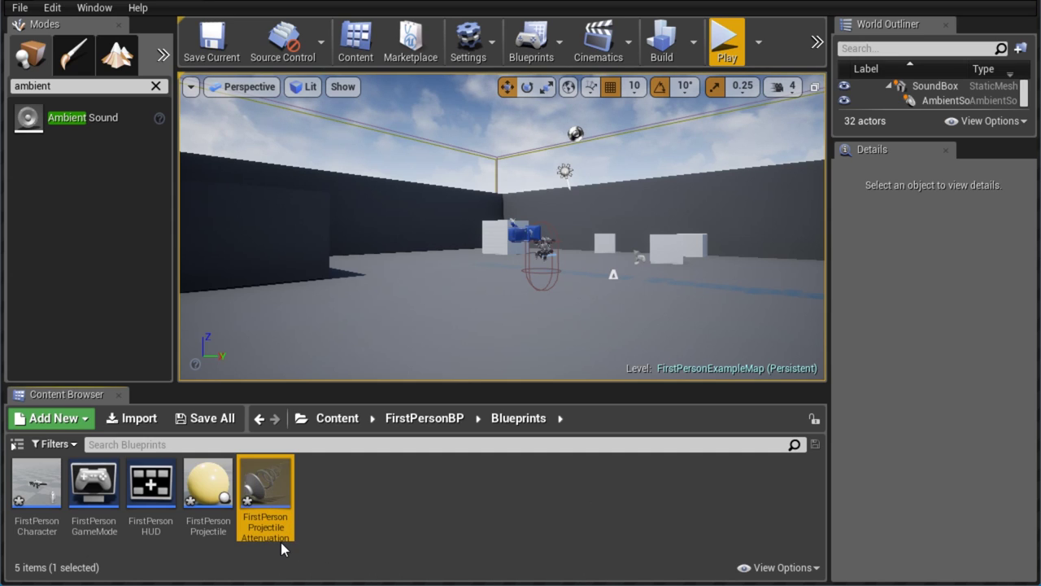
key(ctrl+w)
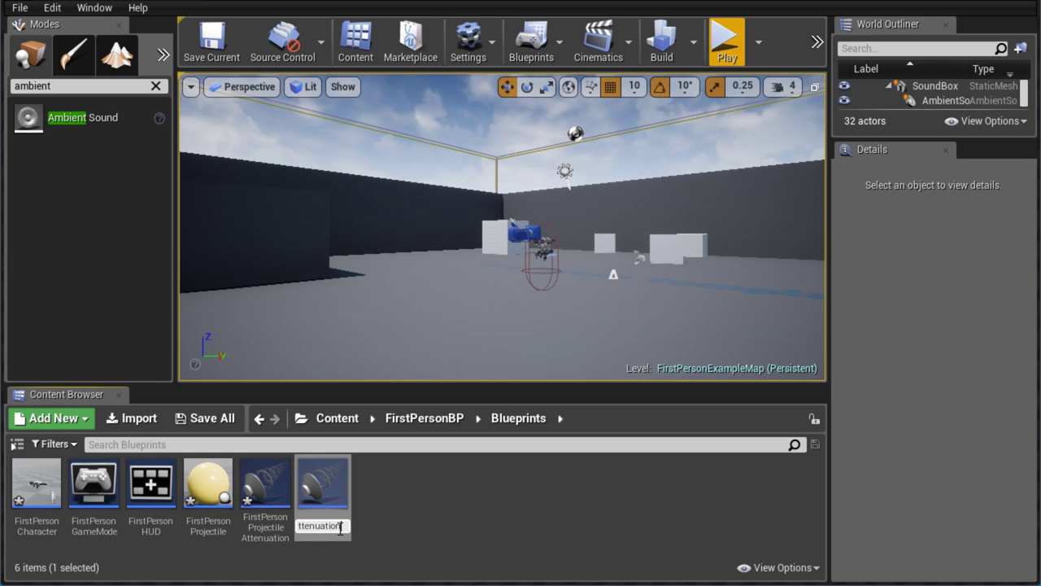
key(Return)
double_click(46, 480)
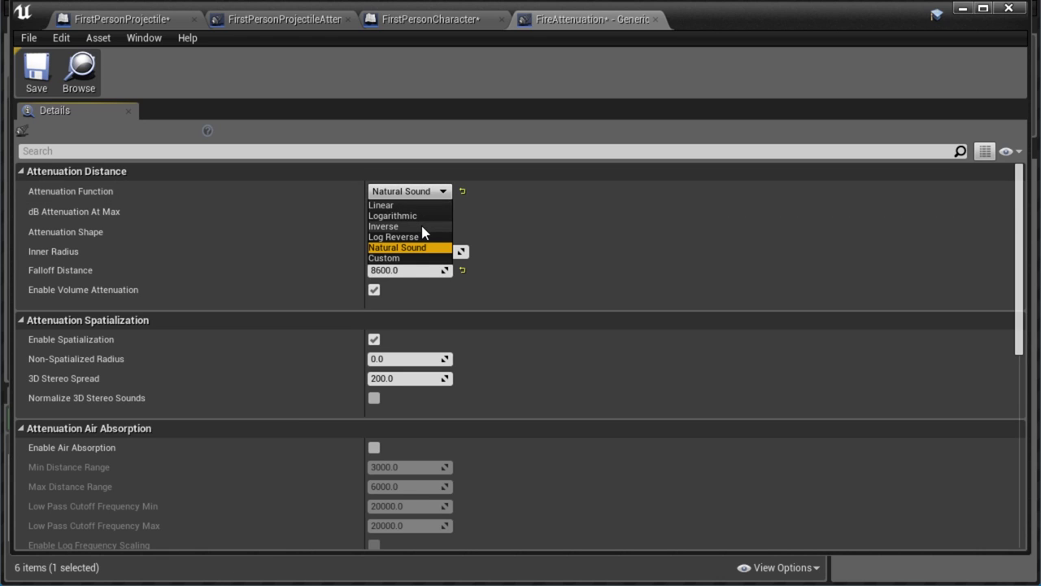
click(417, 216)
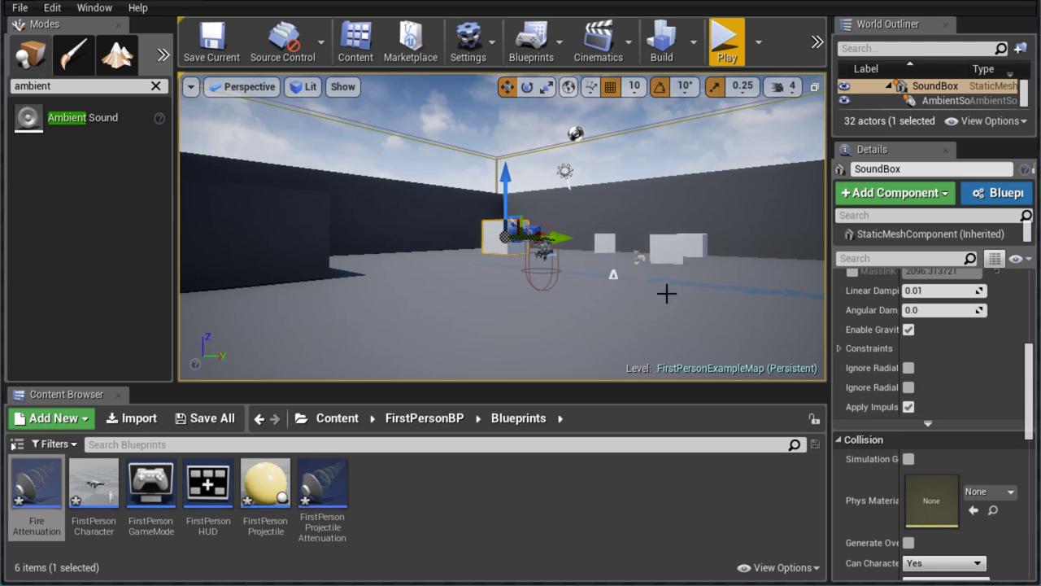
Set the AmbientSound actor's Attenuation Settings to the FireAttenuation asset
click(976, 101)
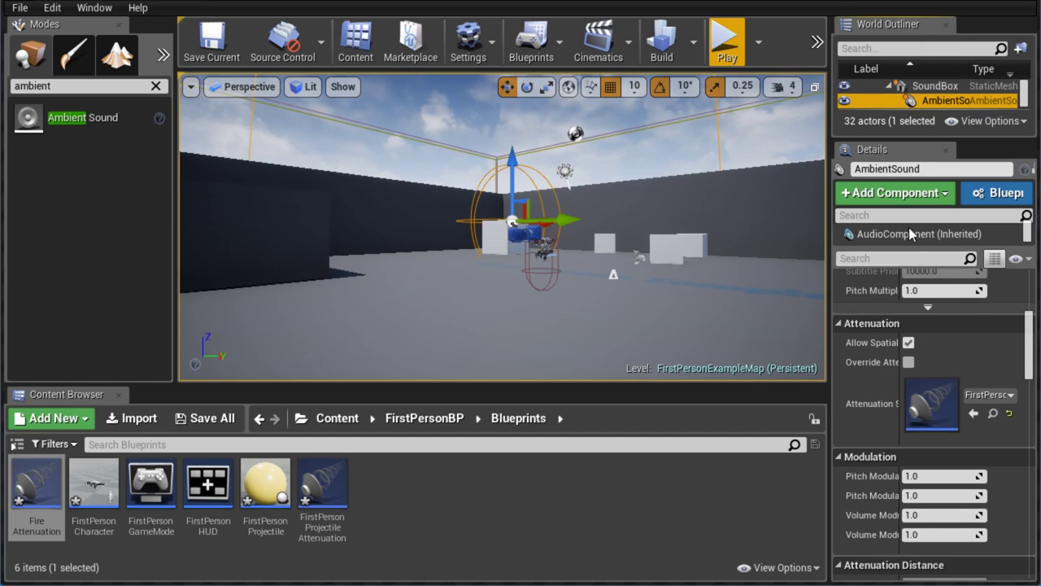
click(970, 396)
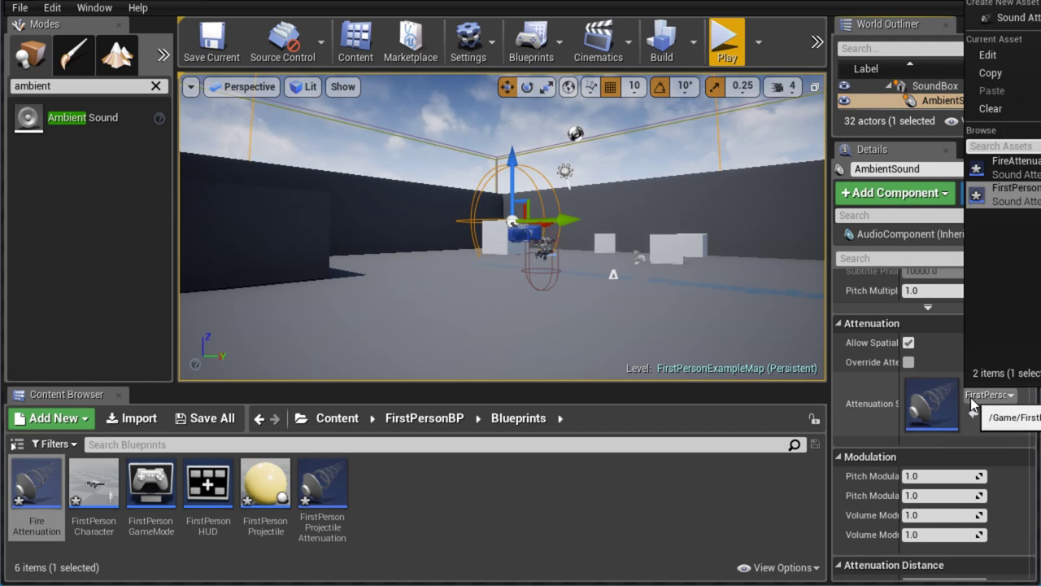
click(1011, 167)
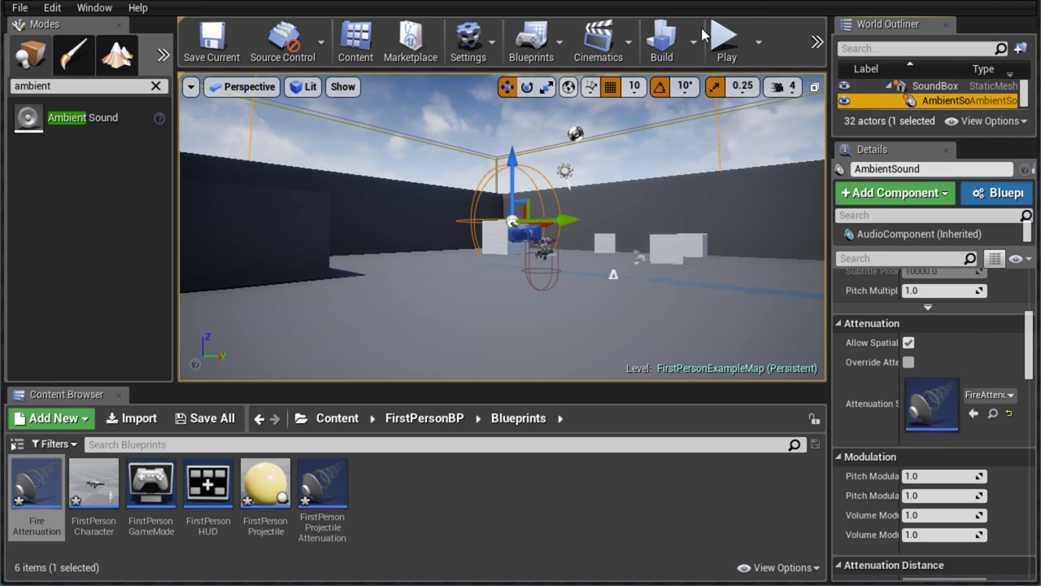
Play the level, back away to the far side, fire several projectiles toward the SoundBox and walk up to it to compare the sounds
click(720, 79)
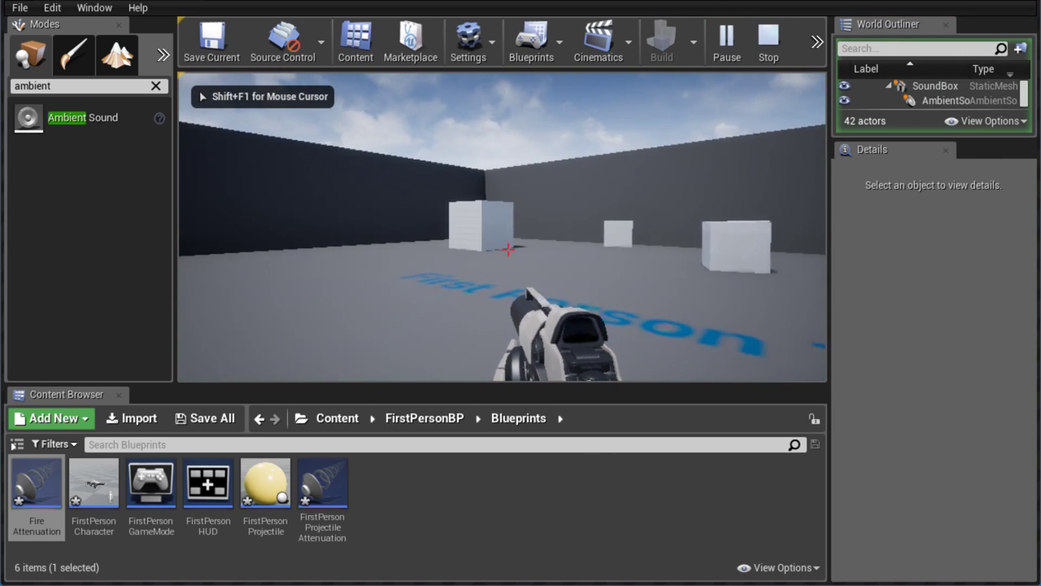
key(w)
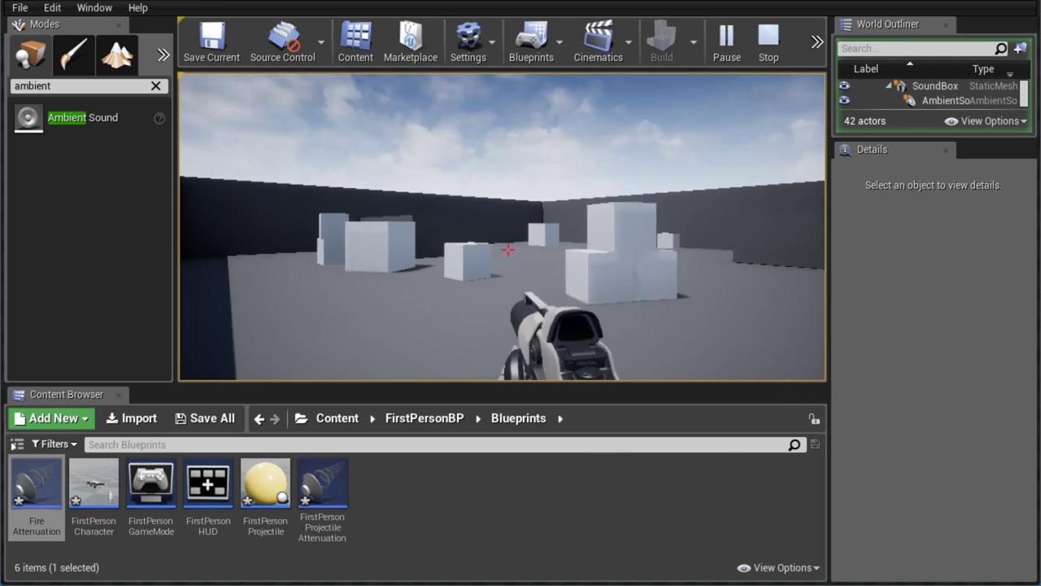
key(s)
key(w)
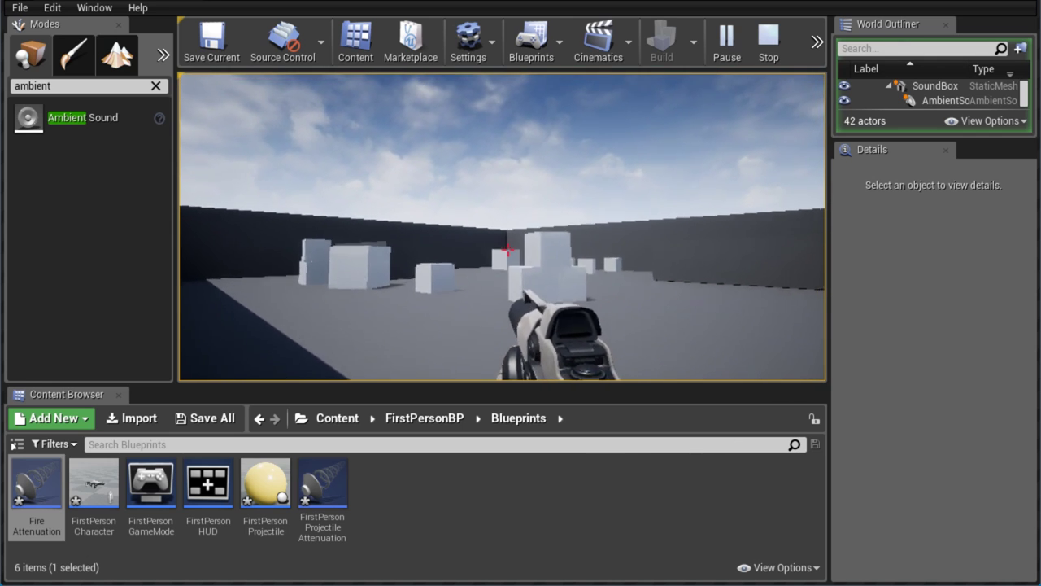
click(507, 250)
key(w)
click(508, 250)
click(508, 250)
click(507, 250)
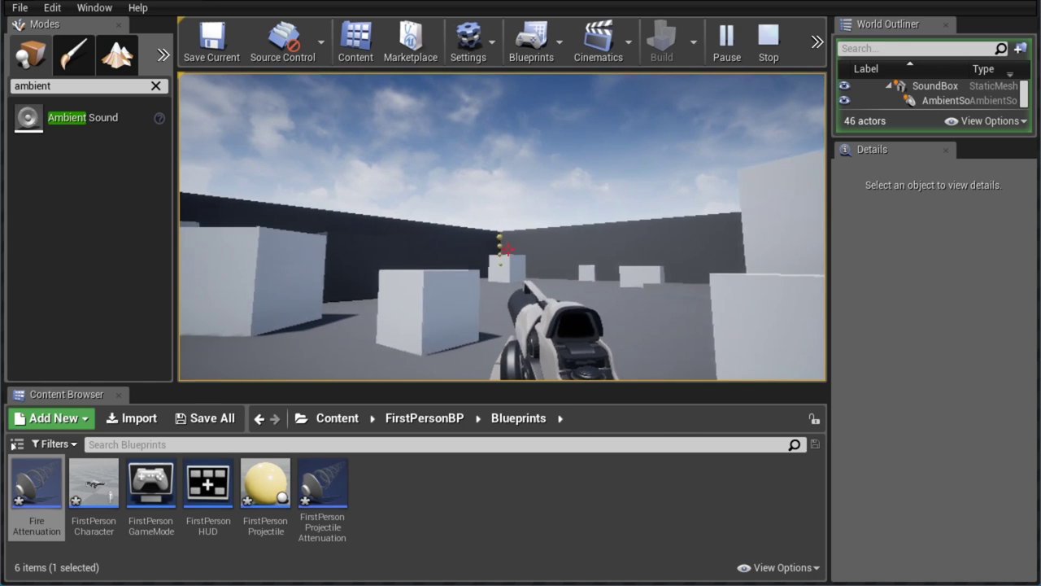
click(507, 250)
key(w)
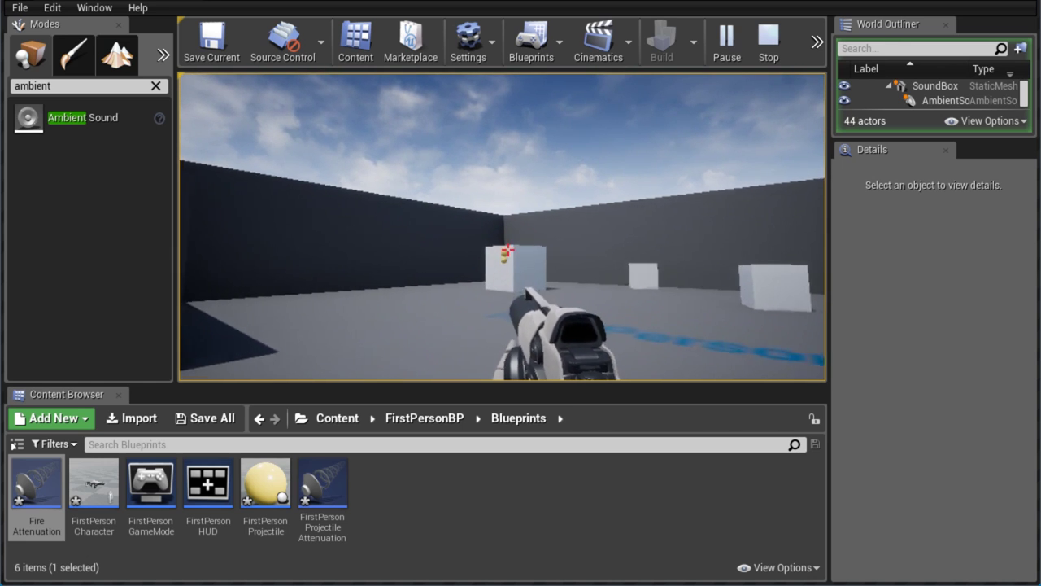
key(w)
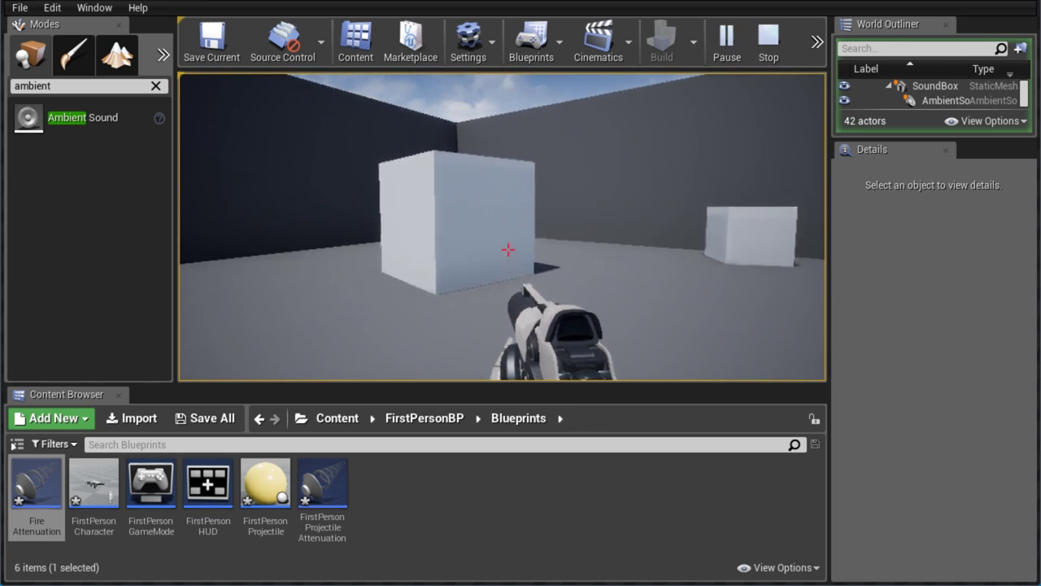
Move away from the SoundBox, fire another projectile, listen to the fire sound from a distance and stop playing
key(s)
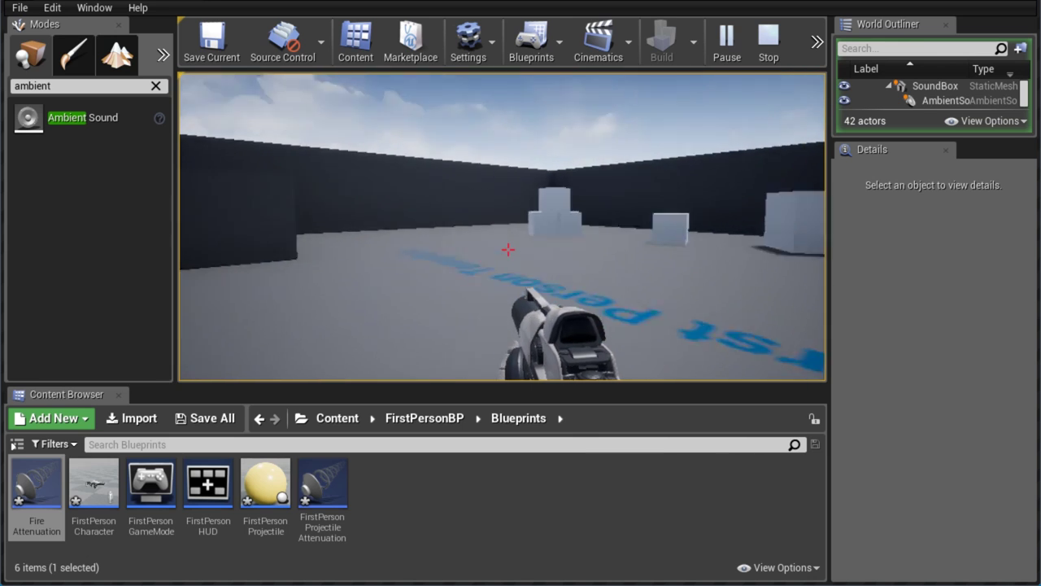
click(507, 250)
key(w)
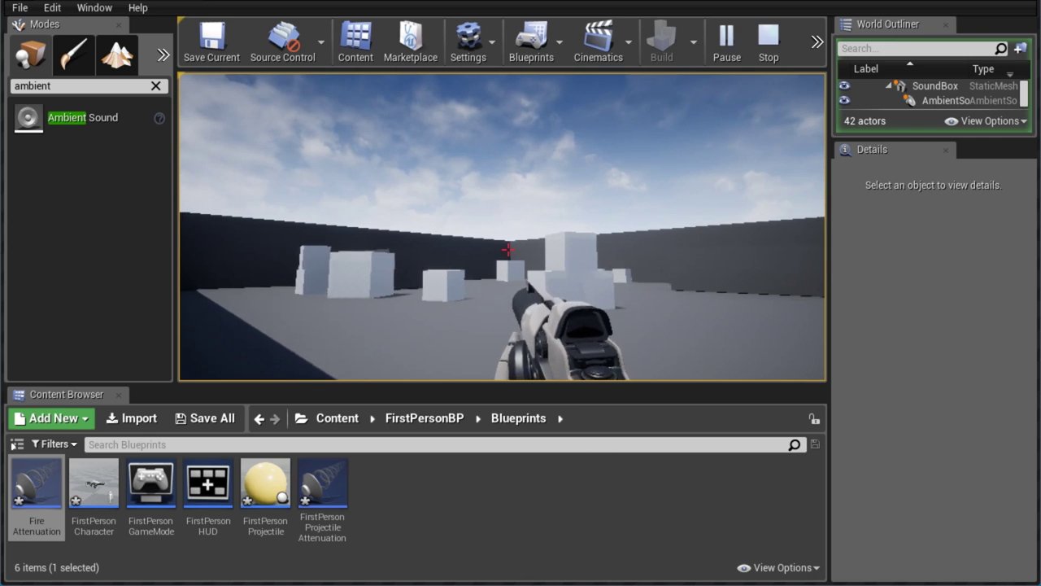
key(Escape)
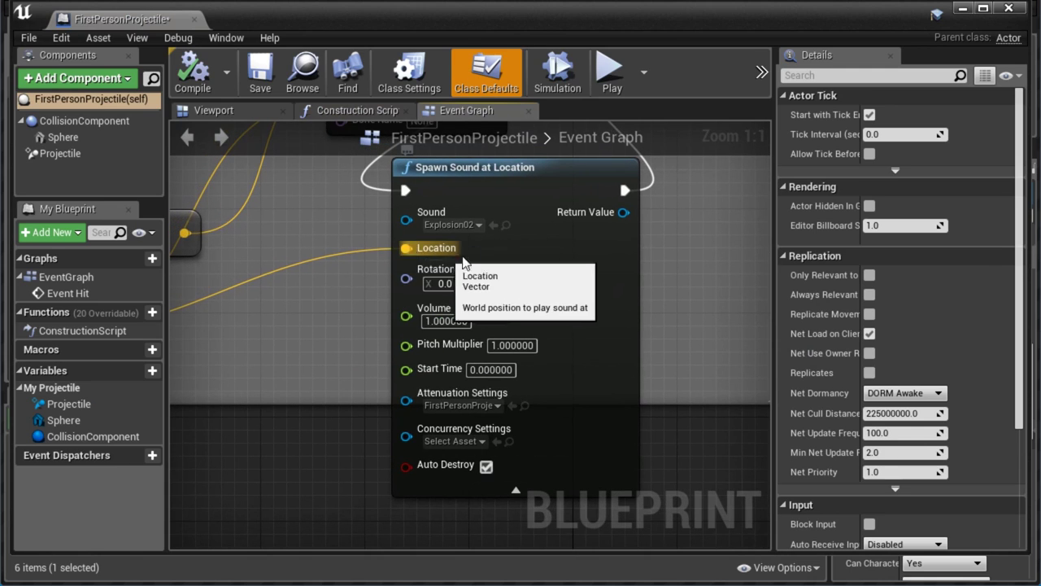
Examine the Location connection and Attenuation Settings of the Spawn Sound at Location node in the FirstPersonProjectile event graph
right_drag(195, 405, 449, 371)
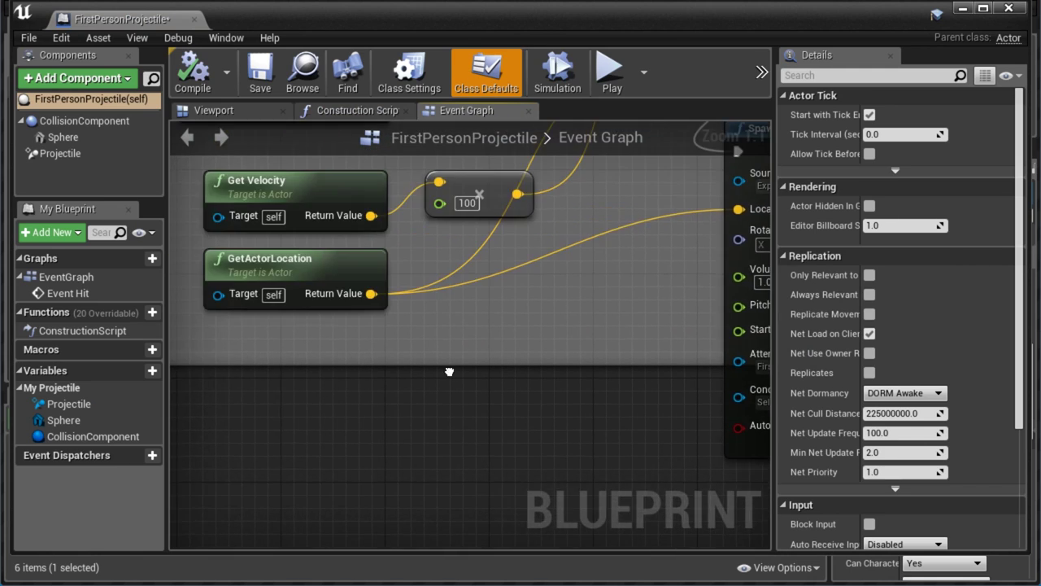
right_drag(502, 329, 455, 333)
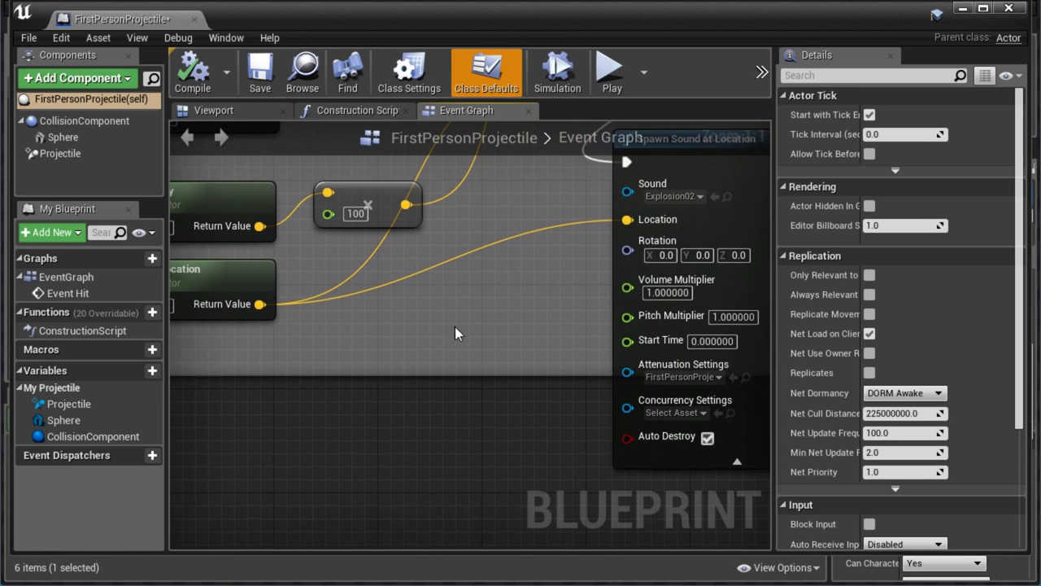
right_drag(540, 332, 372, 410)
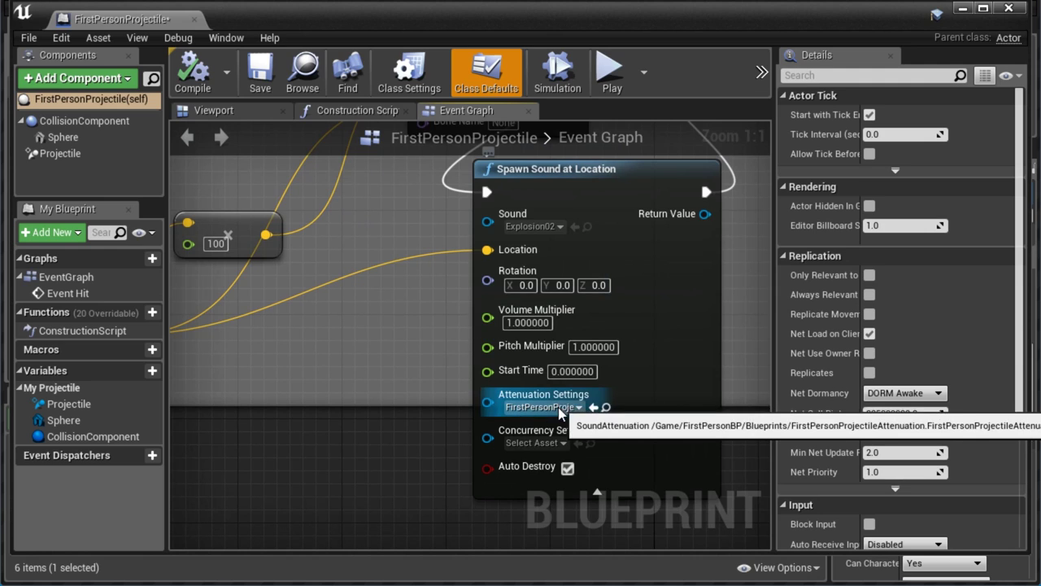
click(601, 497)
right_drag(452, 341, 496, 412)
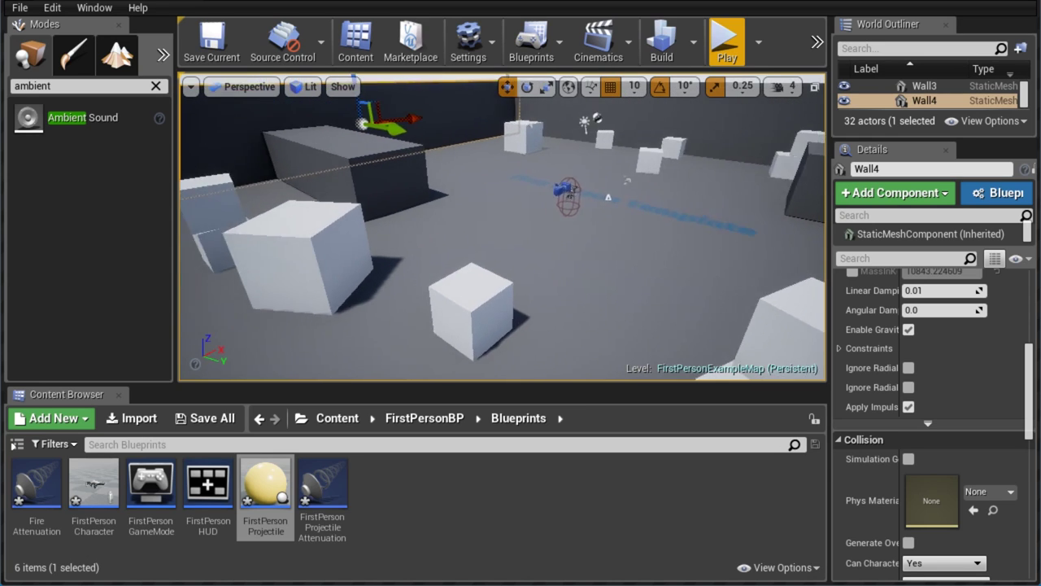
right_drag(502, 226, 209, 226)
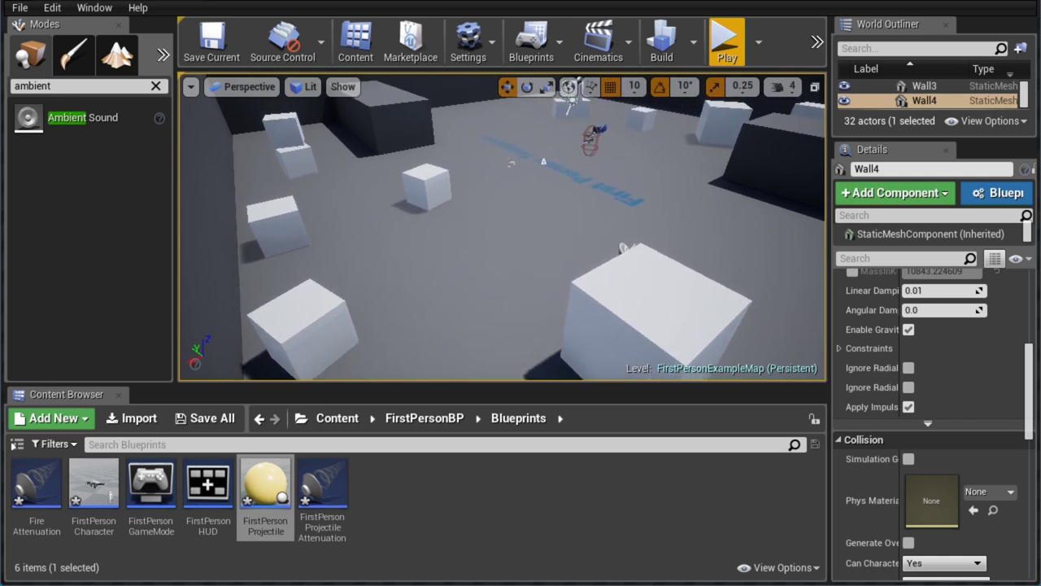